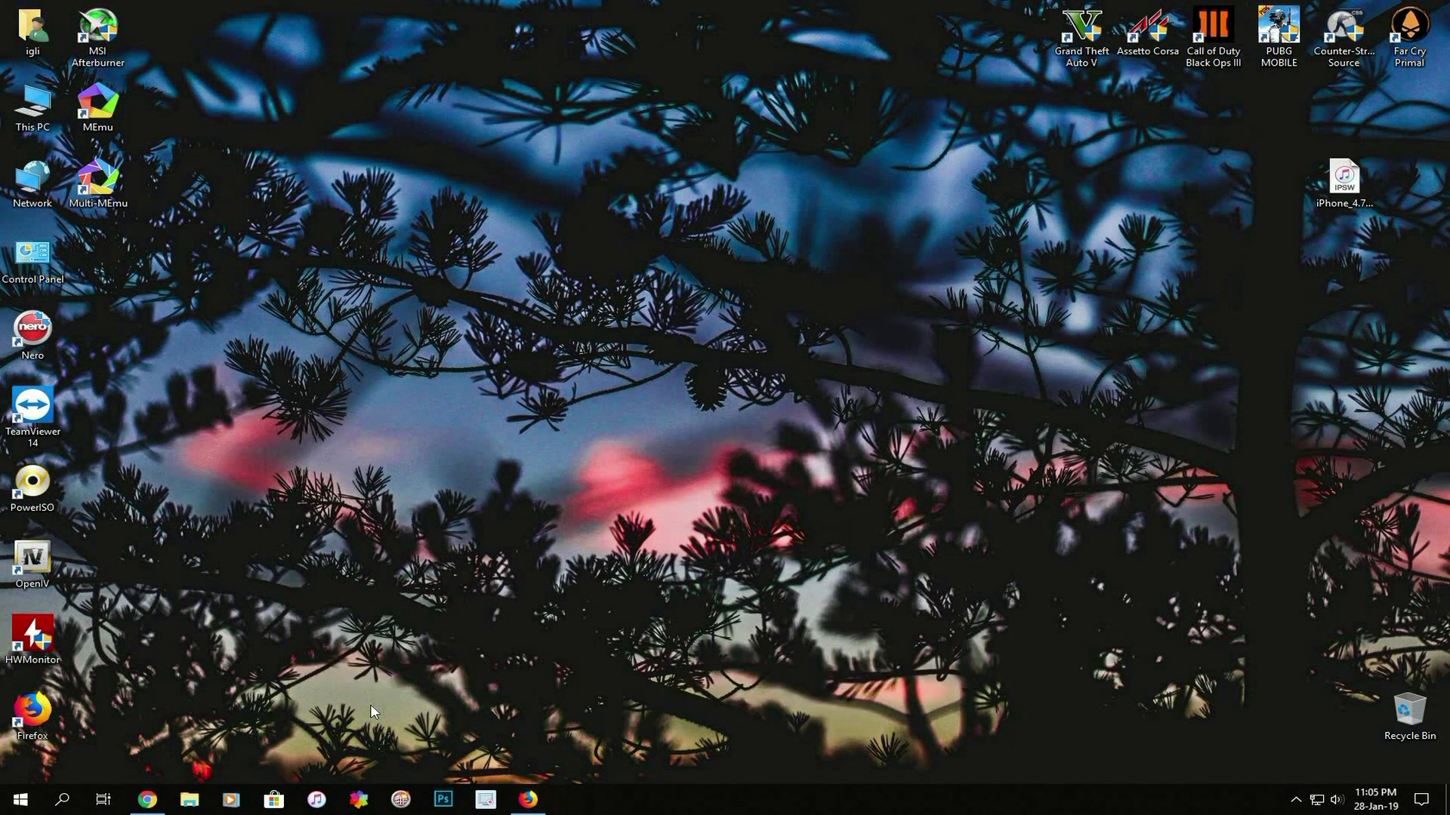
# Switch to Chrome and open the Download 5KPlayer for Windows page from the 5kplayer search results
pyautogui.click(148, 800)
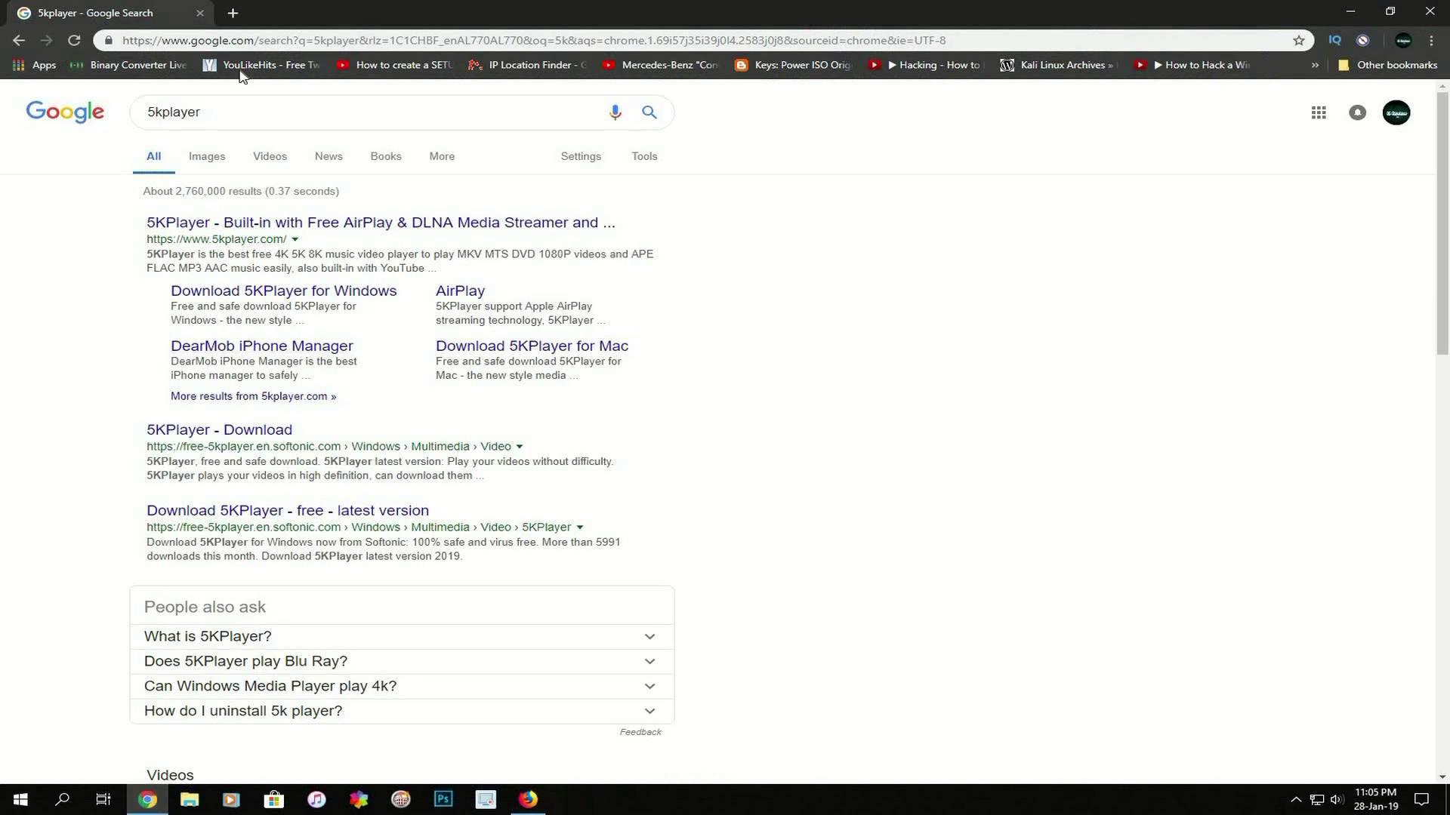
pyautogui.doubleClick(148, 123)
pyautogui.click(6, 339)
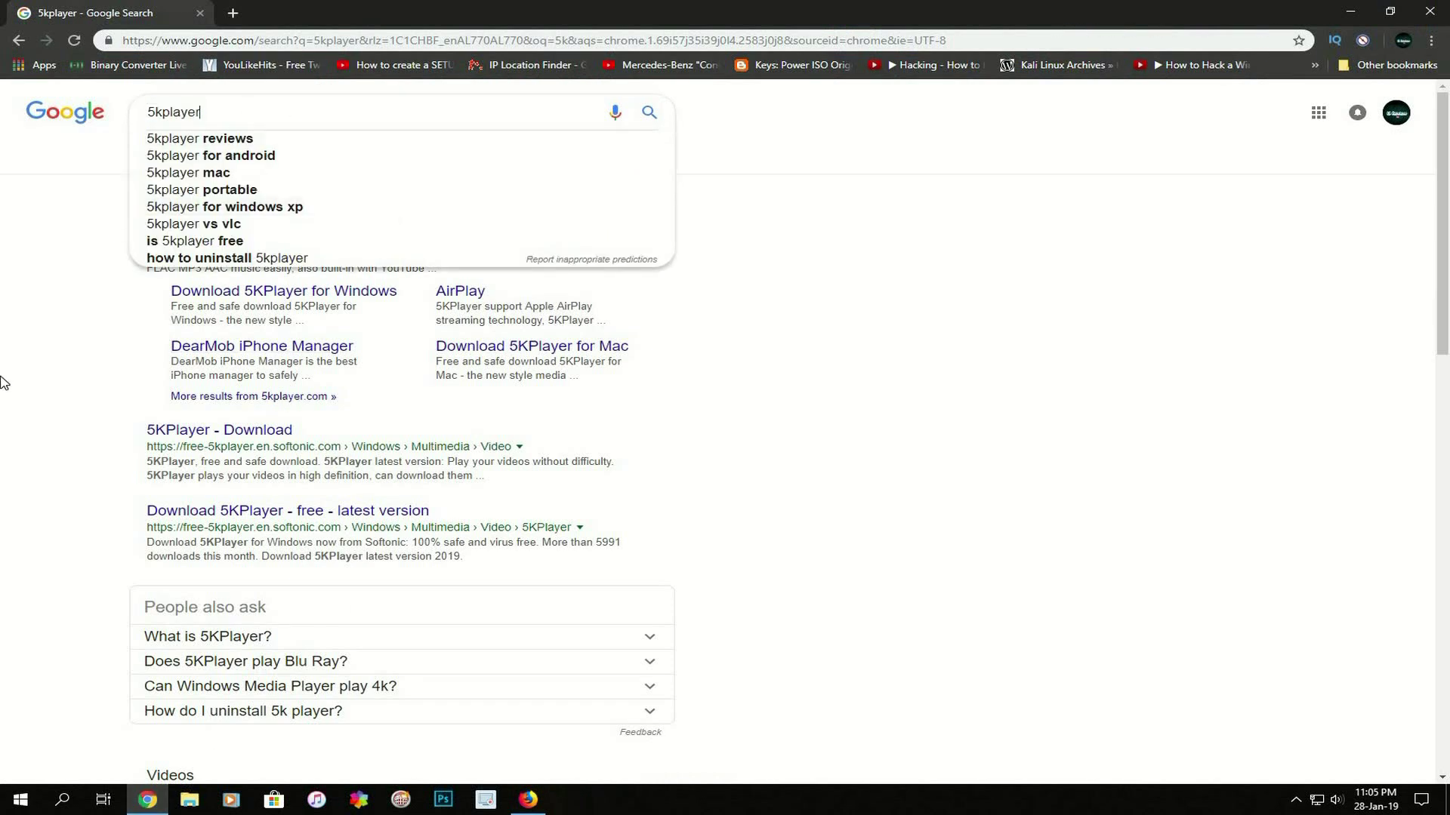
pyautogui.click(205, 297)
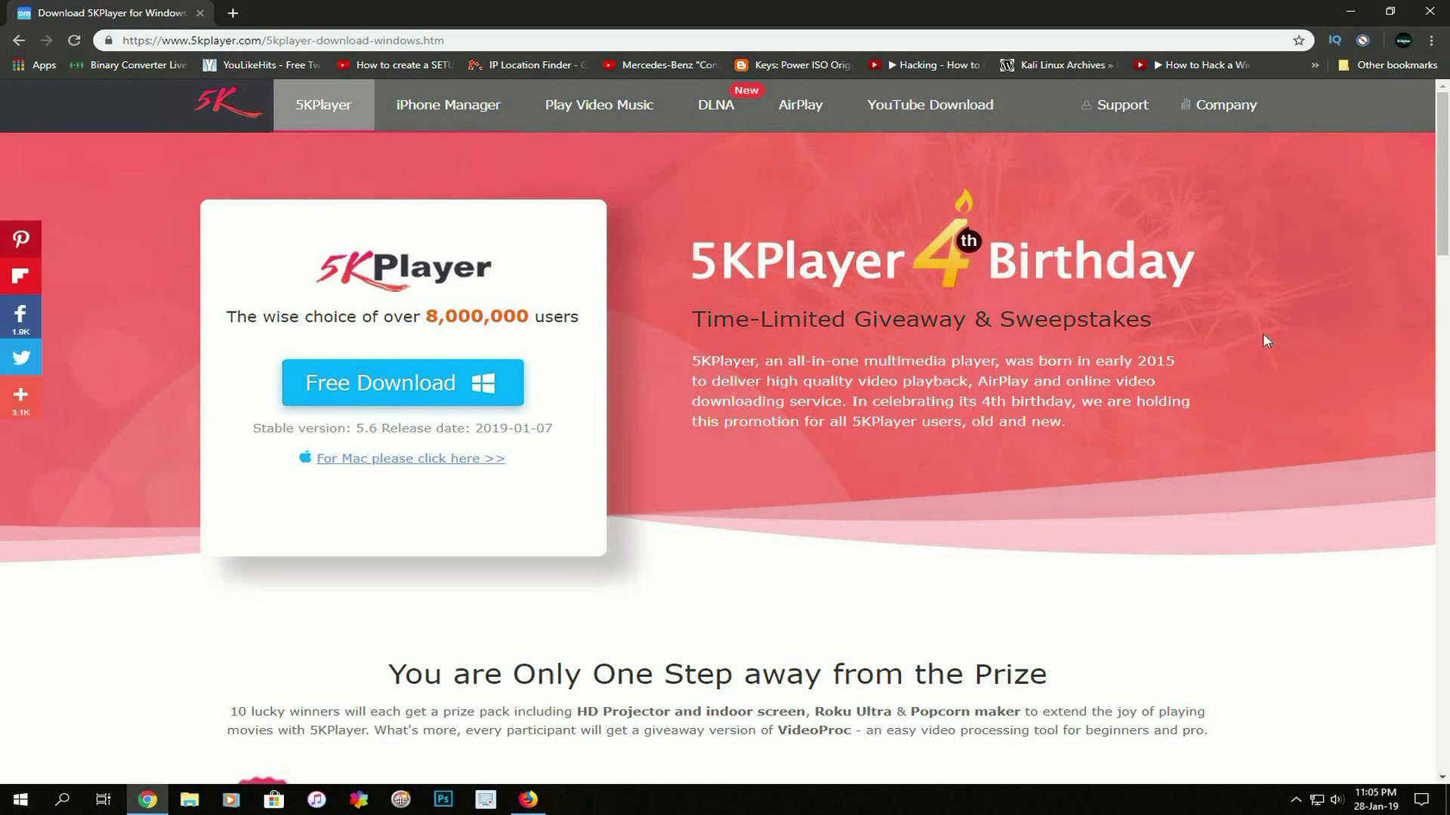
# Download the free 5KPlayer Windows installer and save it as 5kplayer in the Downloads folder
pyautogui.click(349, 394)
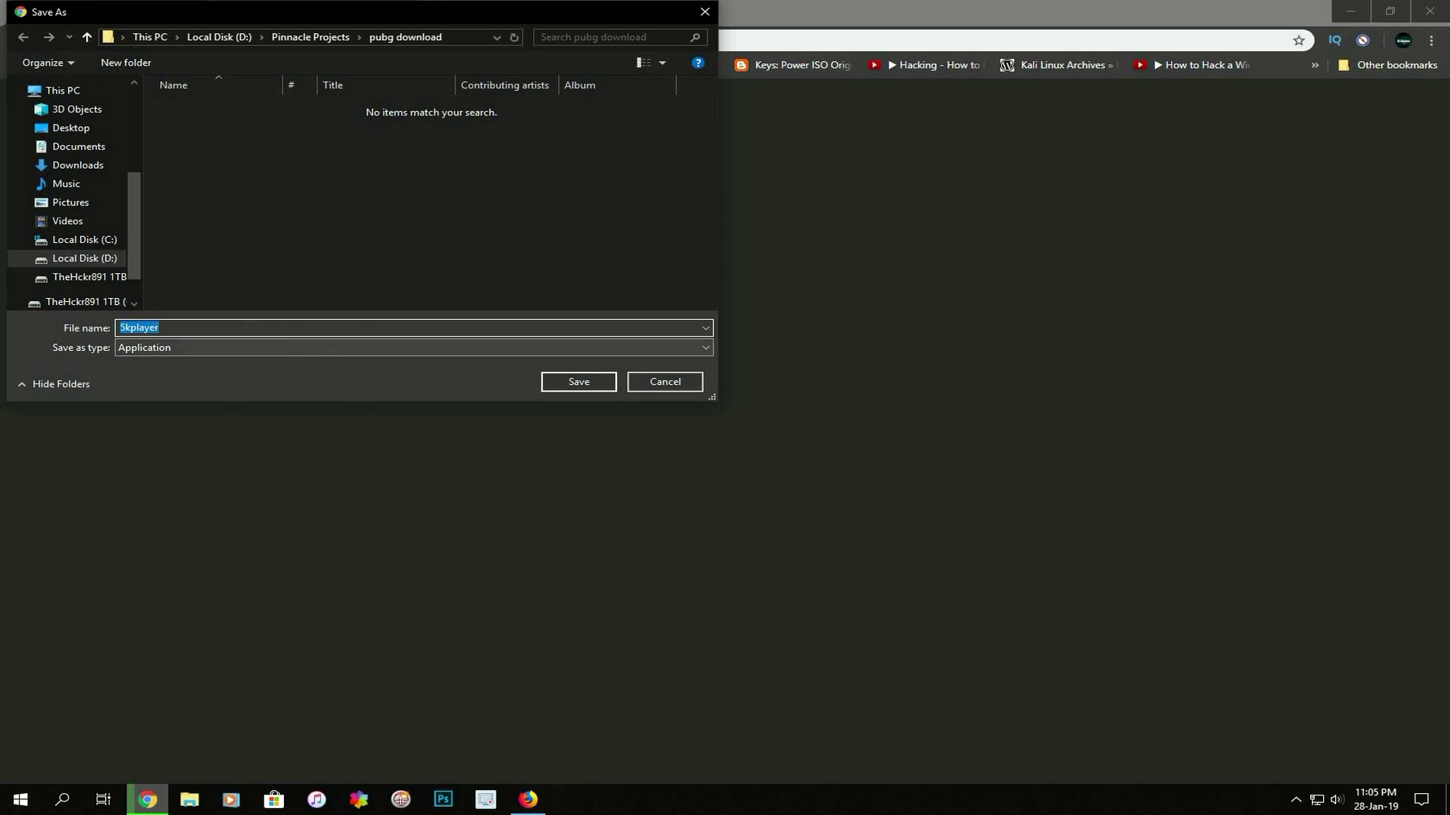
pyautogui.scroll(1, 97, 173)
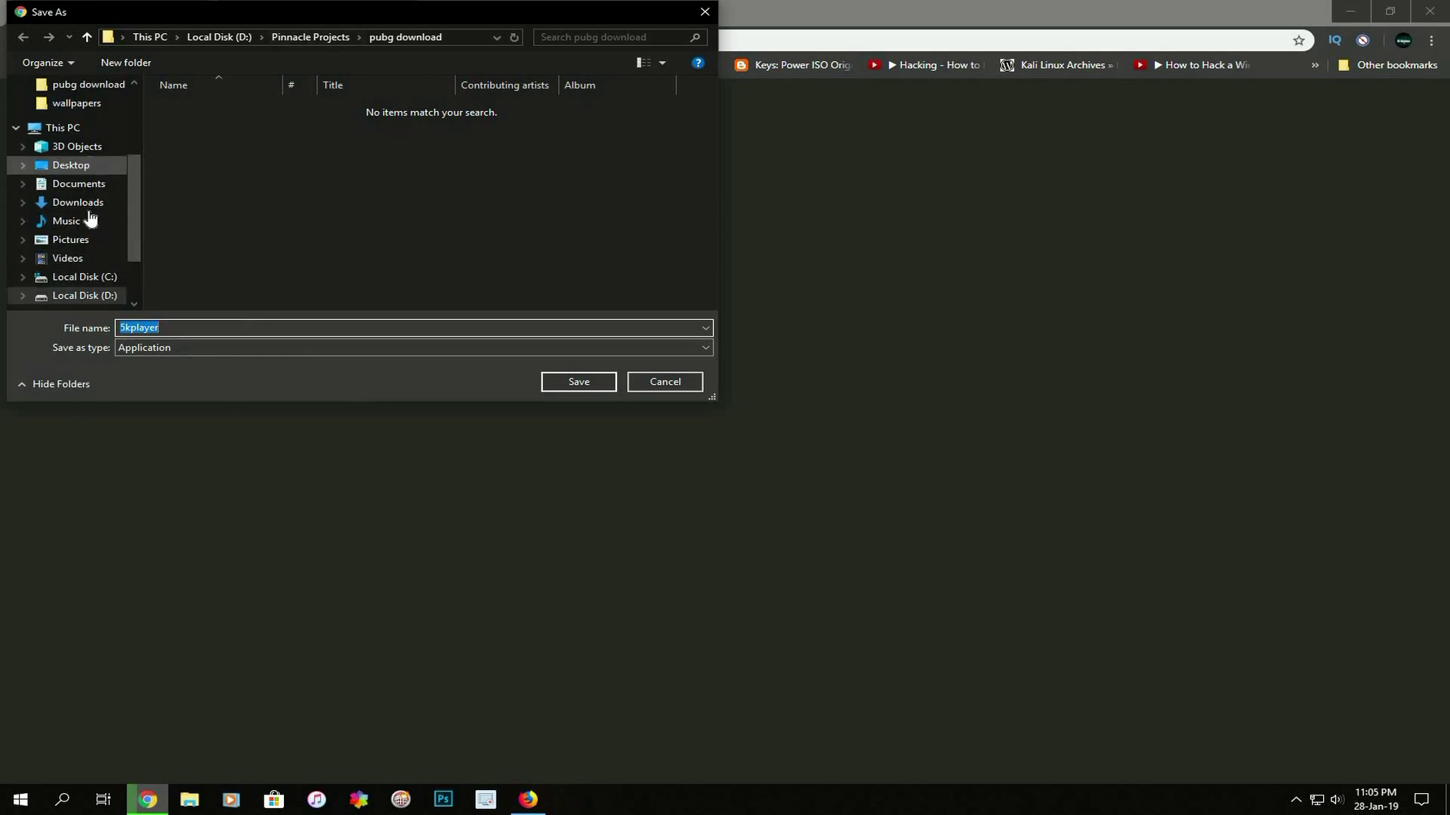
pyautogui.click(95, 202)
pyautogui.click(577, 382)
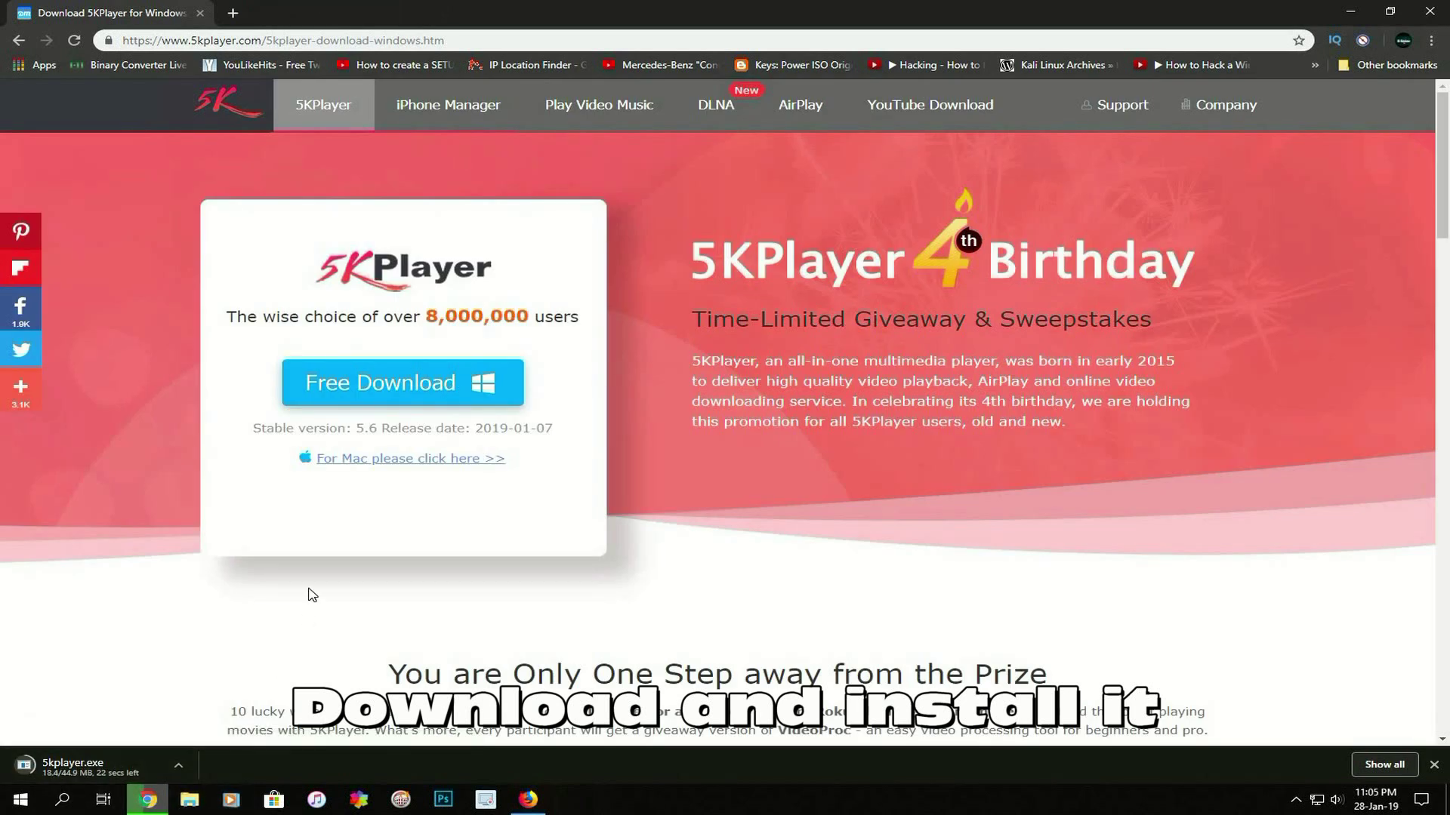
# Open the browser's downloads page to follow the 5kplayer.exe download
pyautogui.hotkey('ctrl', 'j')
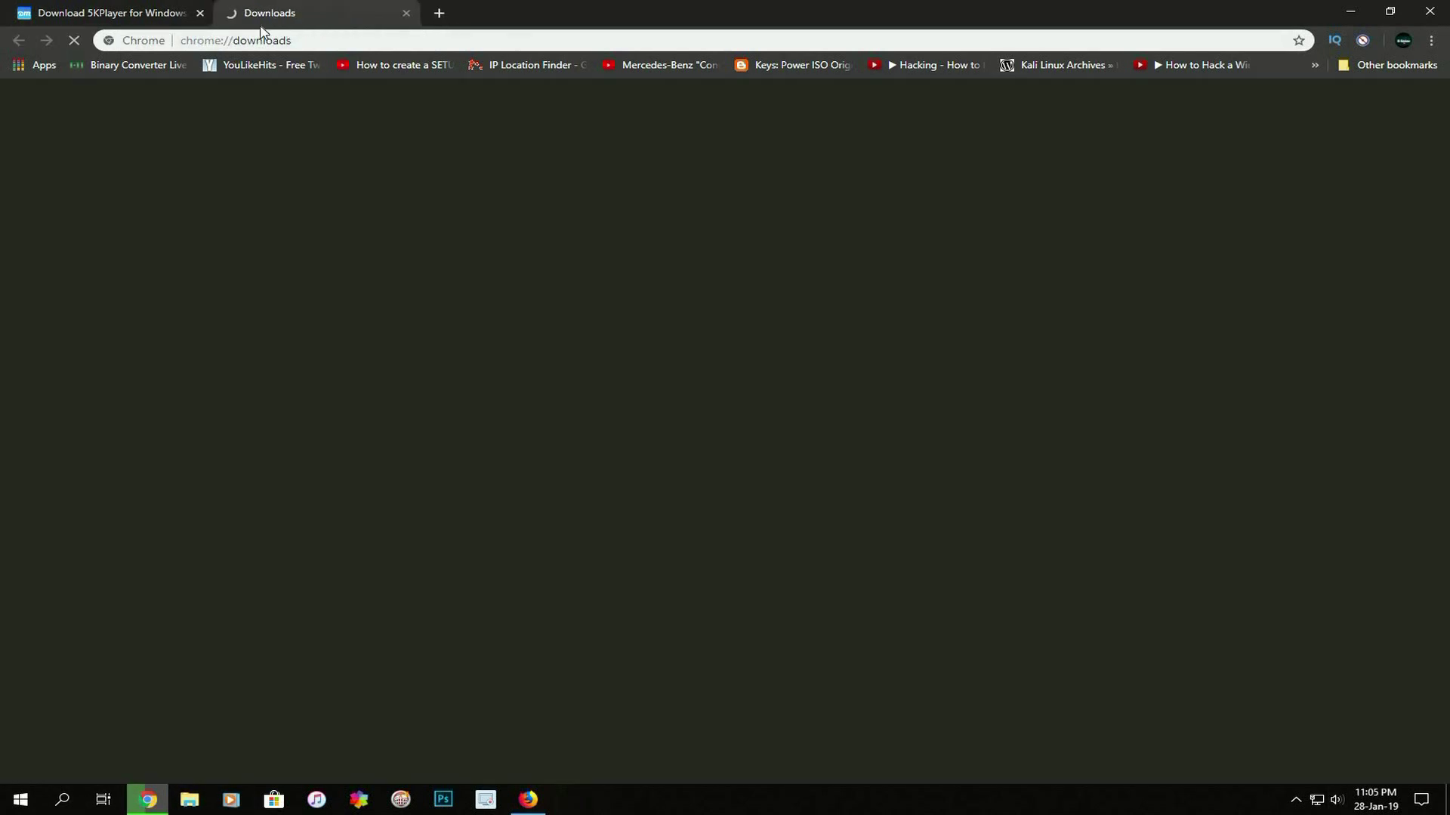
pyautogui.click(199, 13)
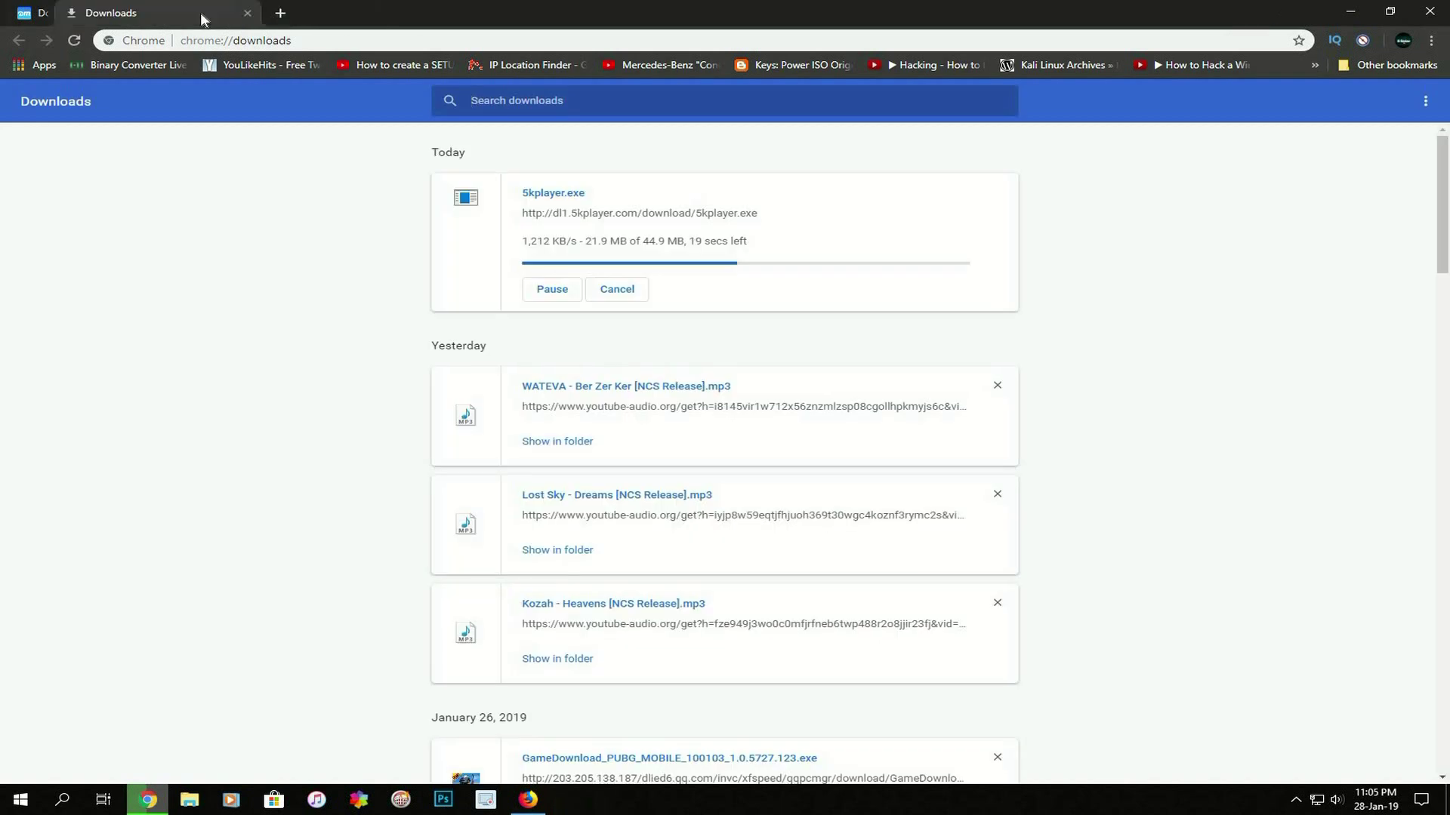
pyautogui.click(1425, 100)
pyautogui.click(1337, 110)
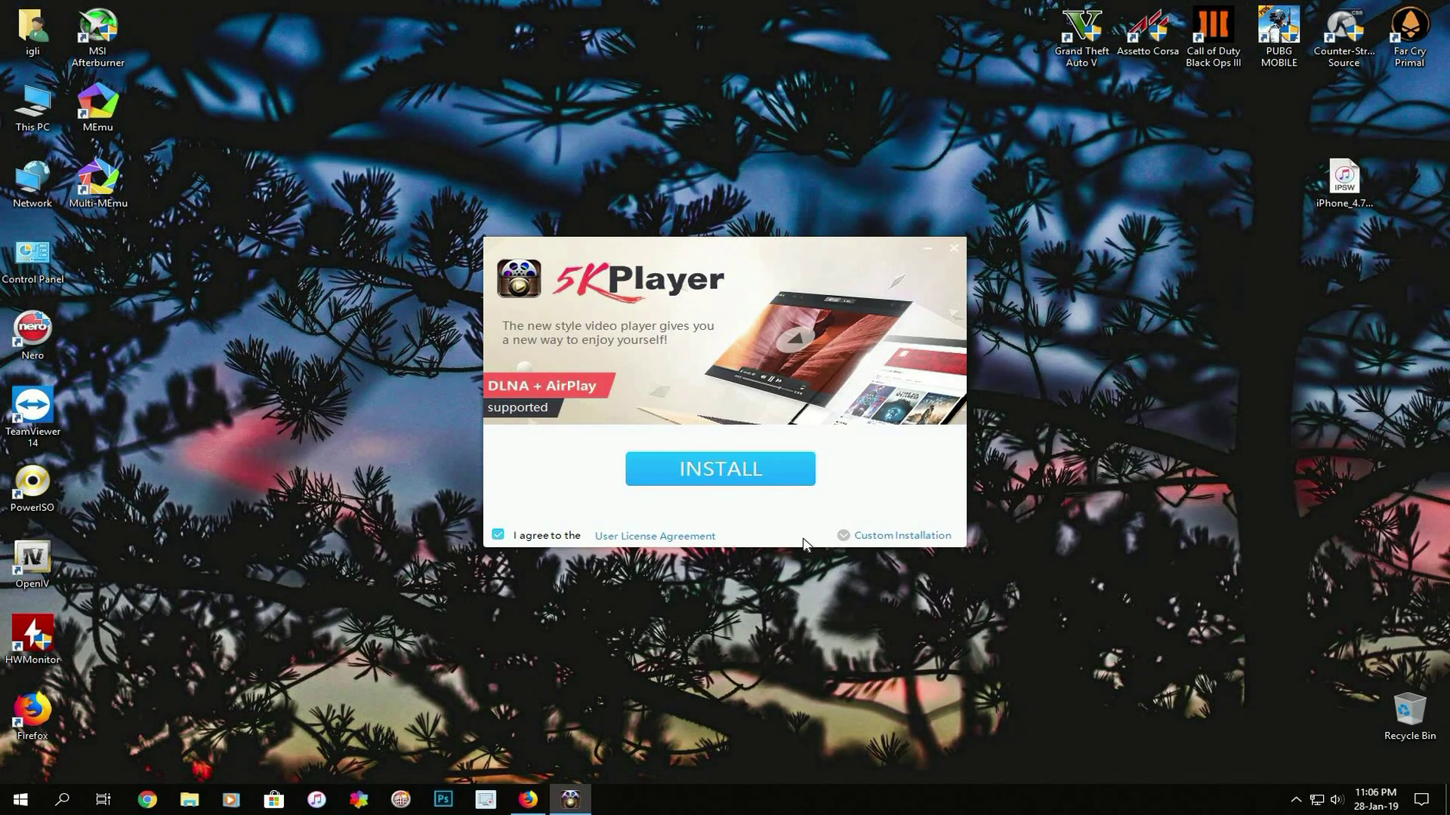
# Install 5KPlayer with the default custom installation options, launch it, and dismiss the prompt asking for a browser
pyautogui.click(849, 536)
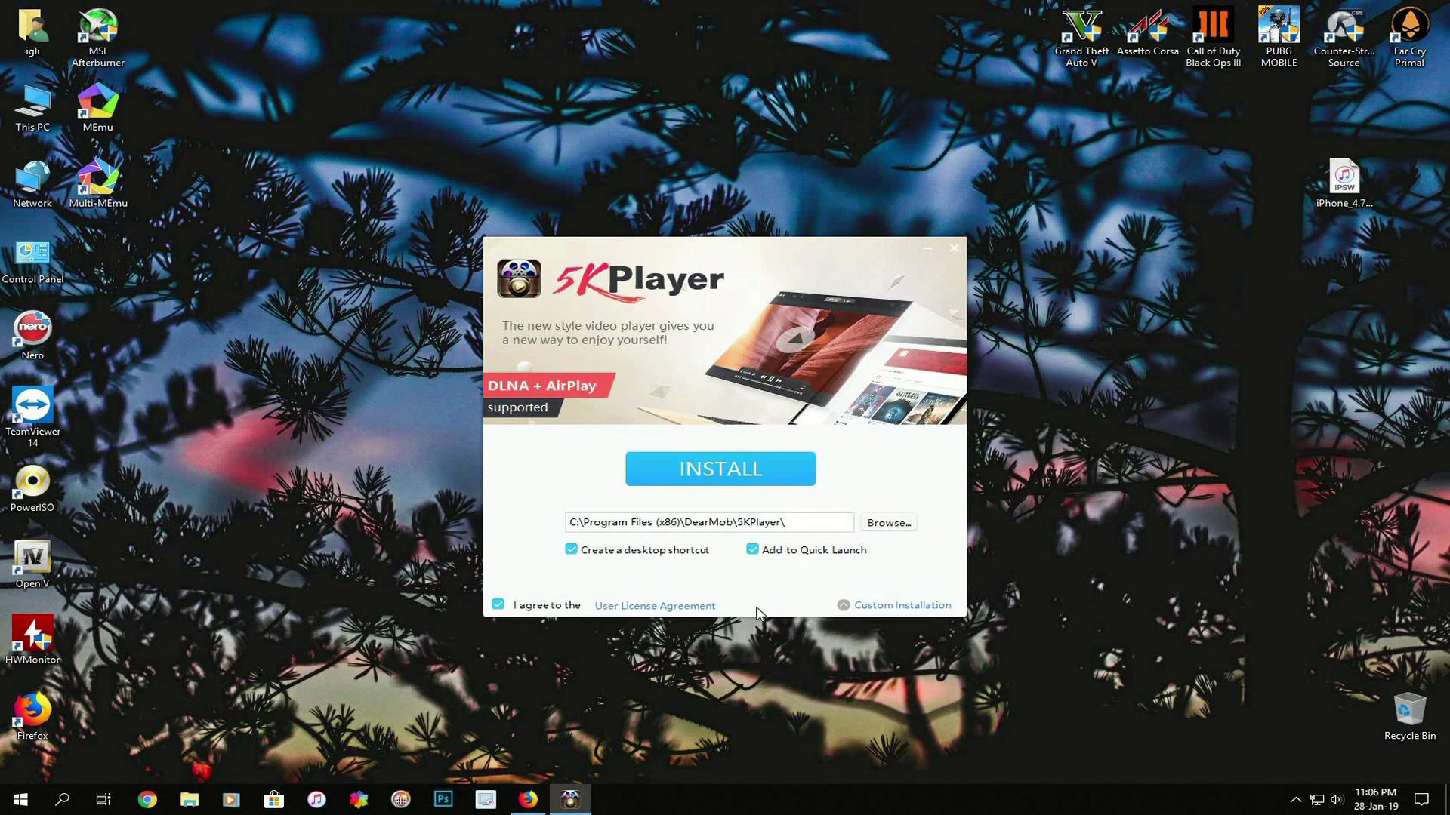
pyautogui.click(717, 472)
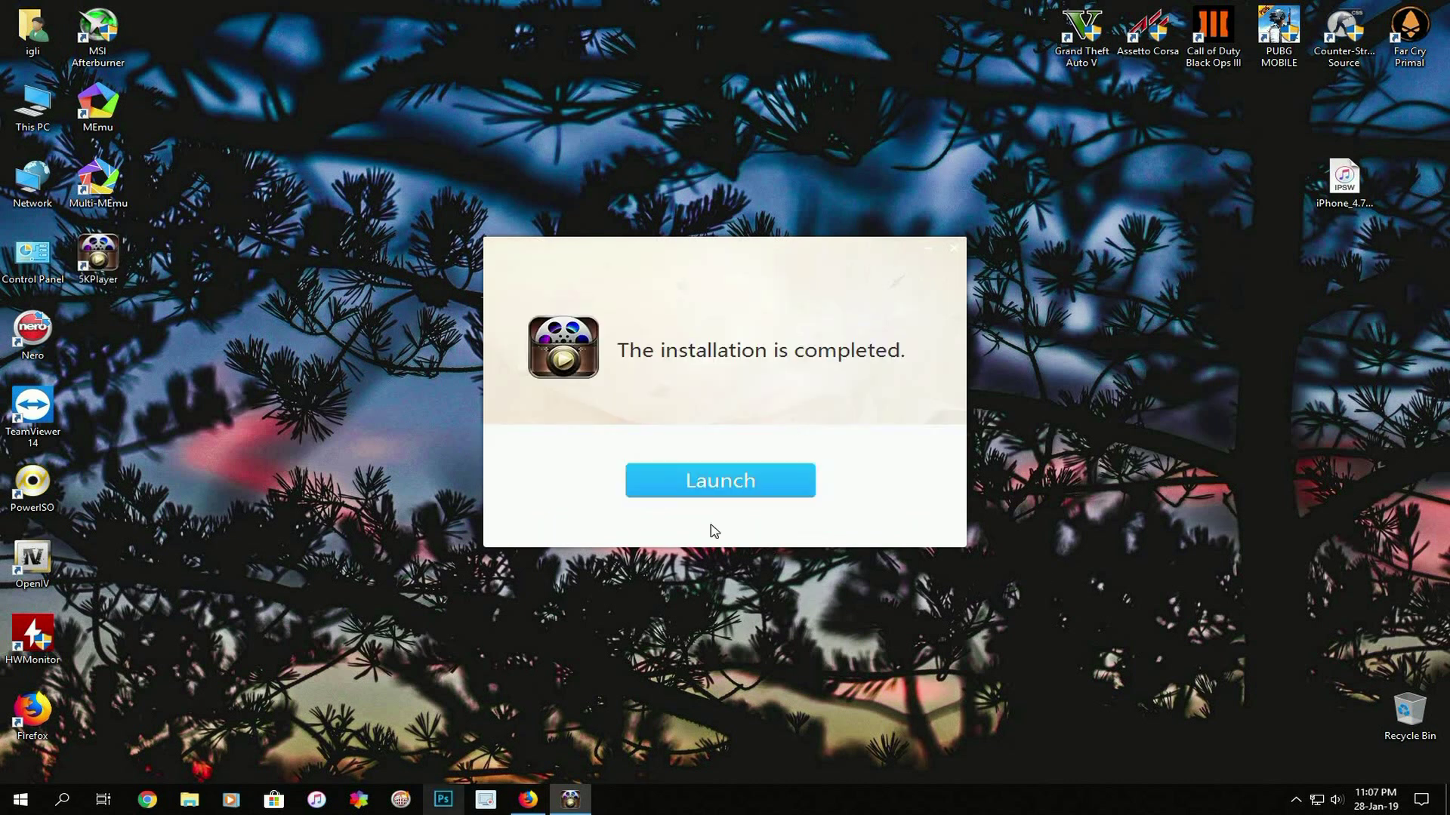
pyautogui.click(719, 492)
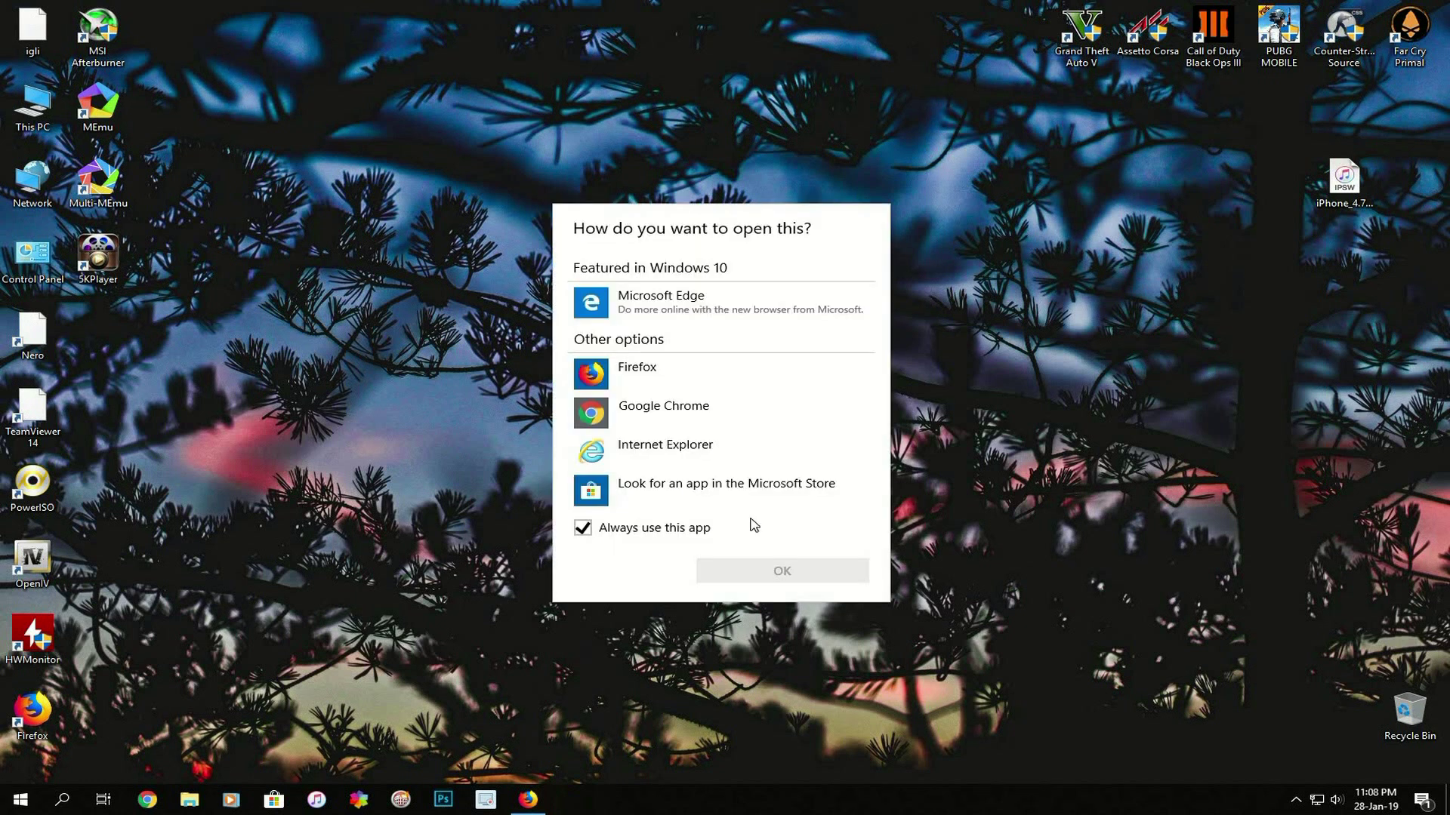
pyautogui.press('Escape')
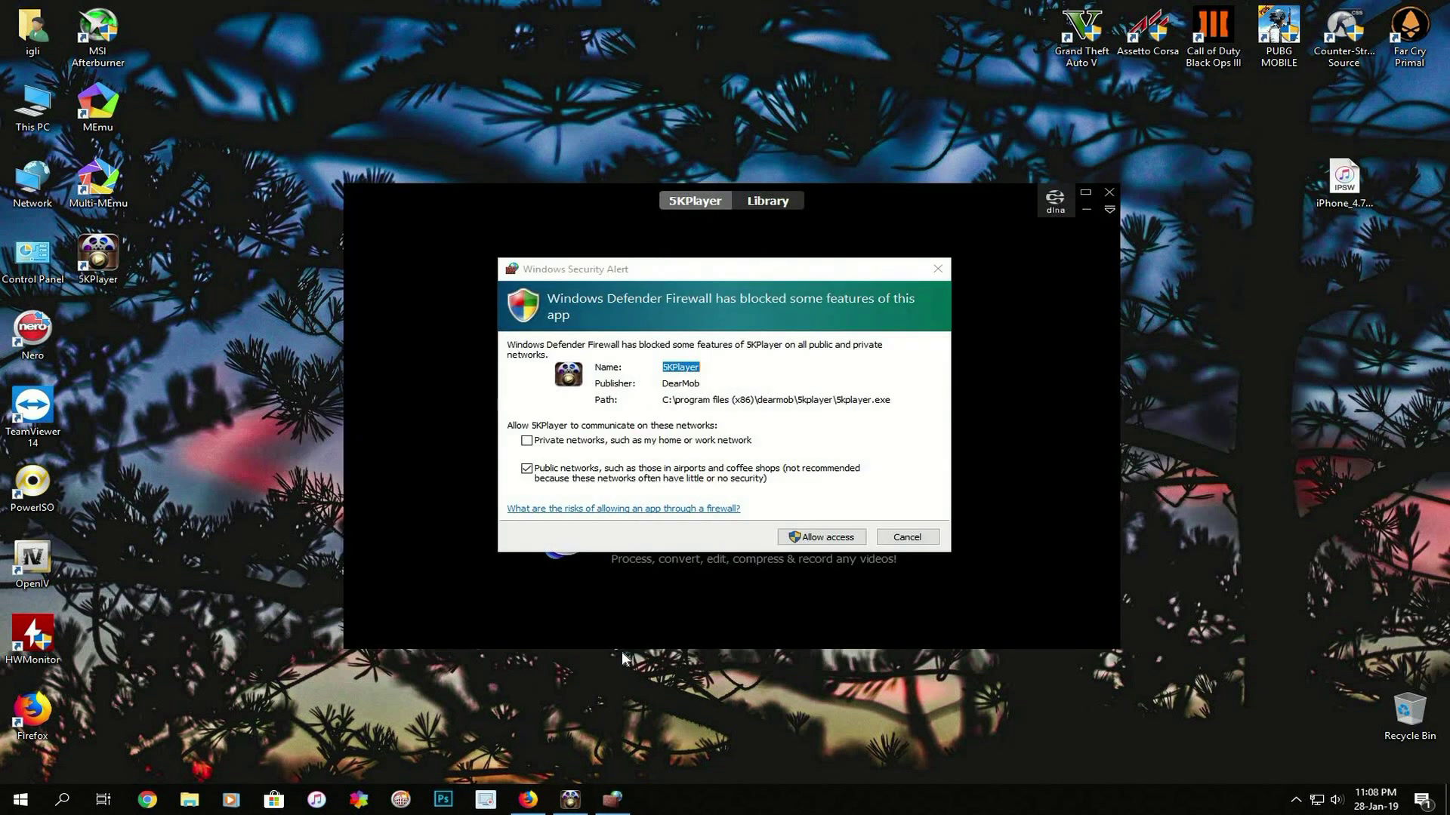
# Allow 5KPlayer through the Windows Defender Firewall on public networks and open its AirPlay settings
pyautogui.click(818, 534)
pyautogui.click(756, 590)
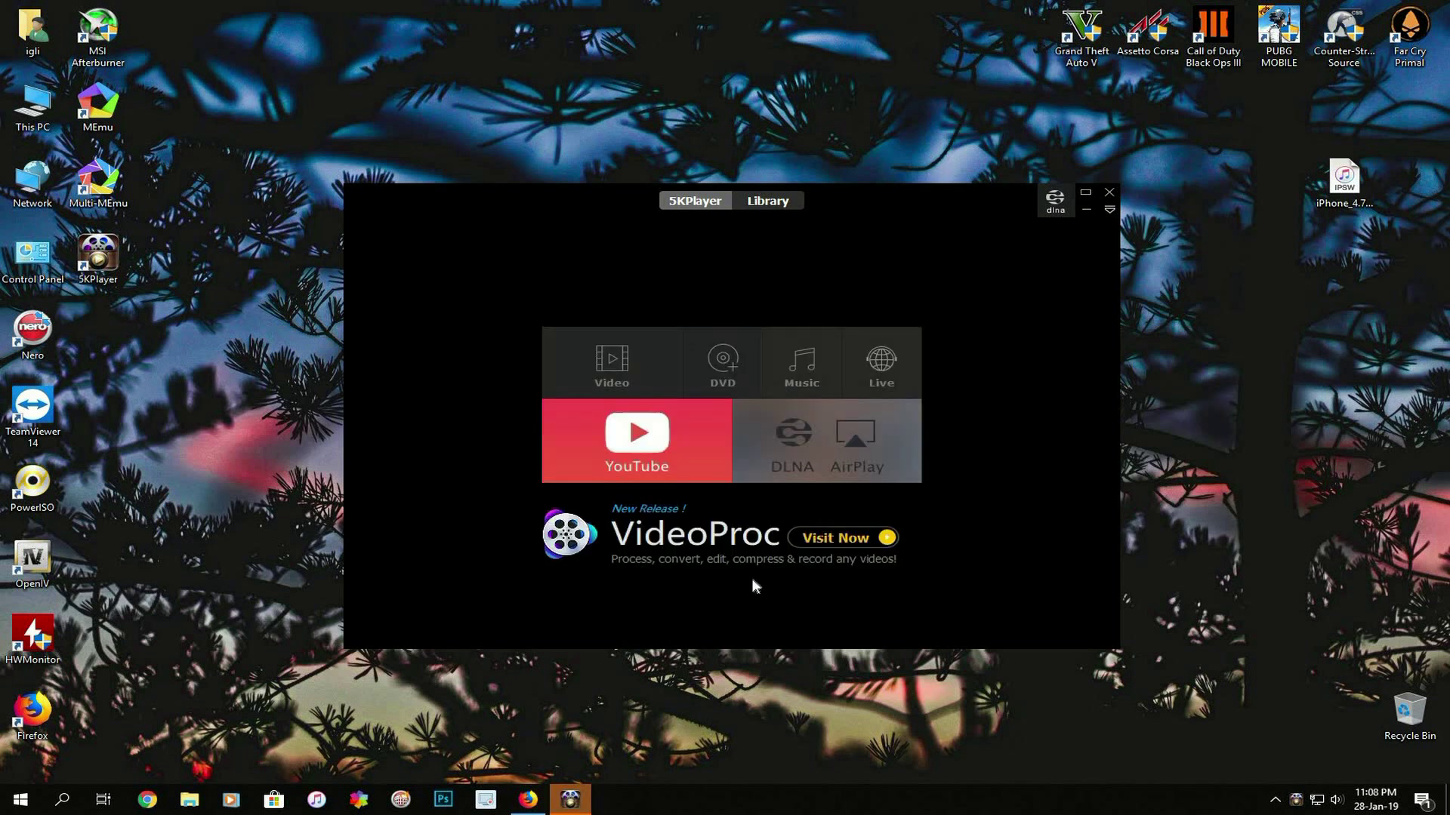
pyautogui.click(803, 455)
pyautogui.click(396, 414)
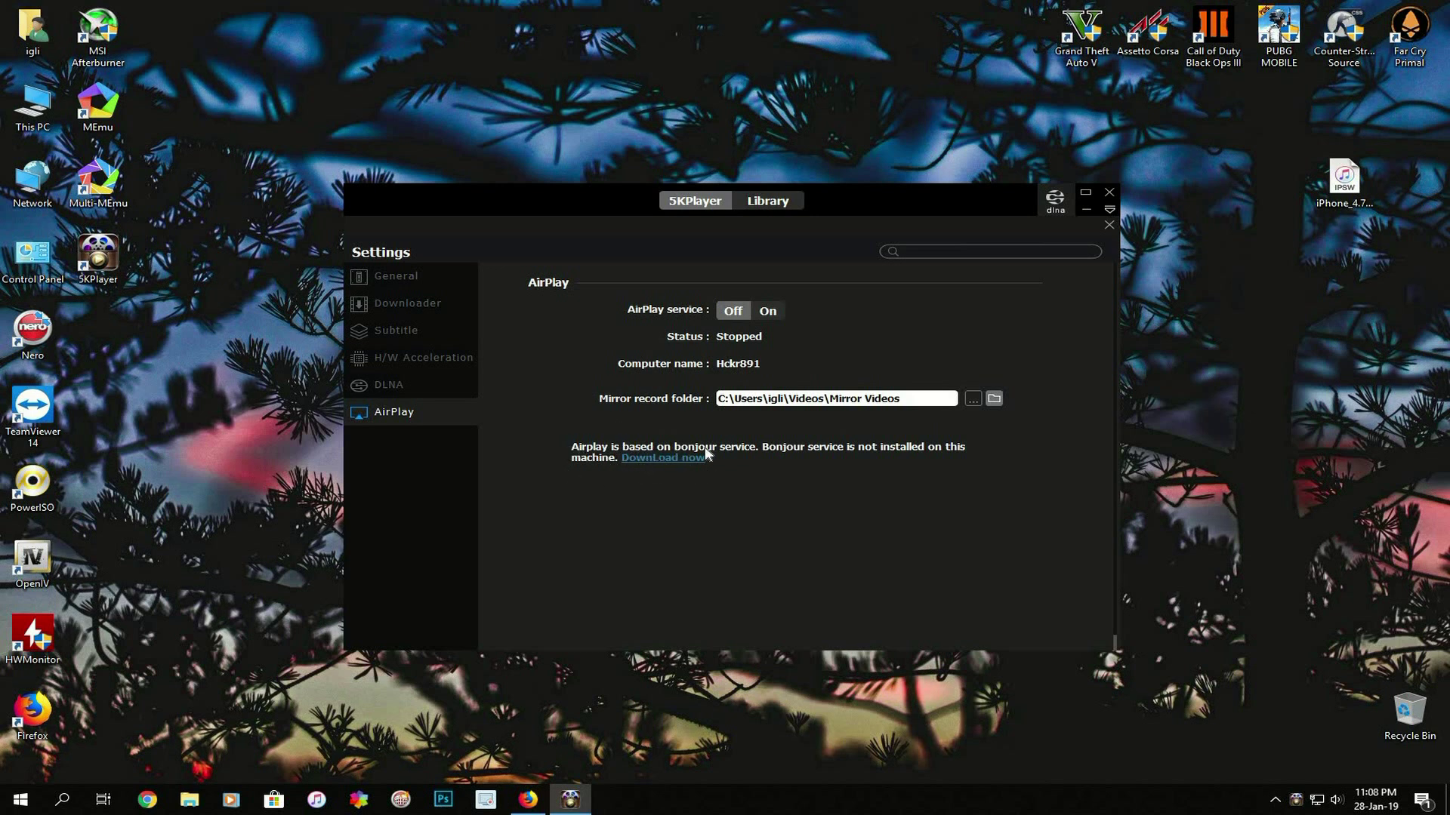
# Open the Bonjour service download page from the AirPlay settings, choosing Google Chrome as the app to always use
pyautogui.click(641, 466)
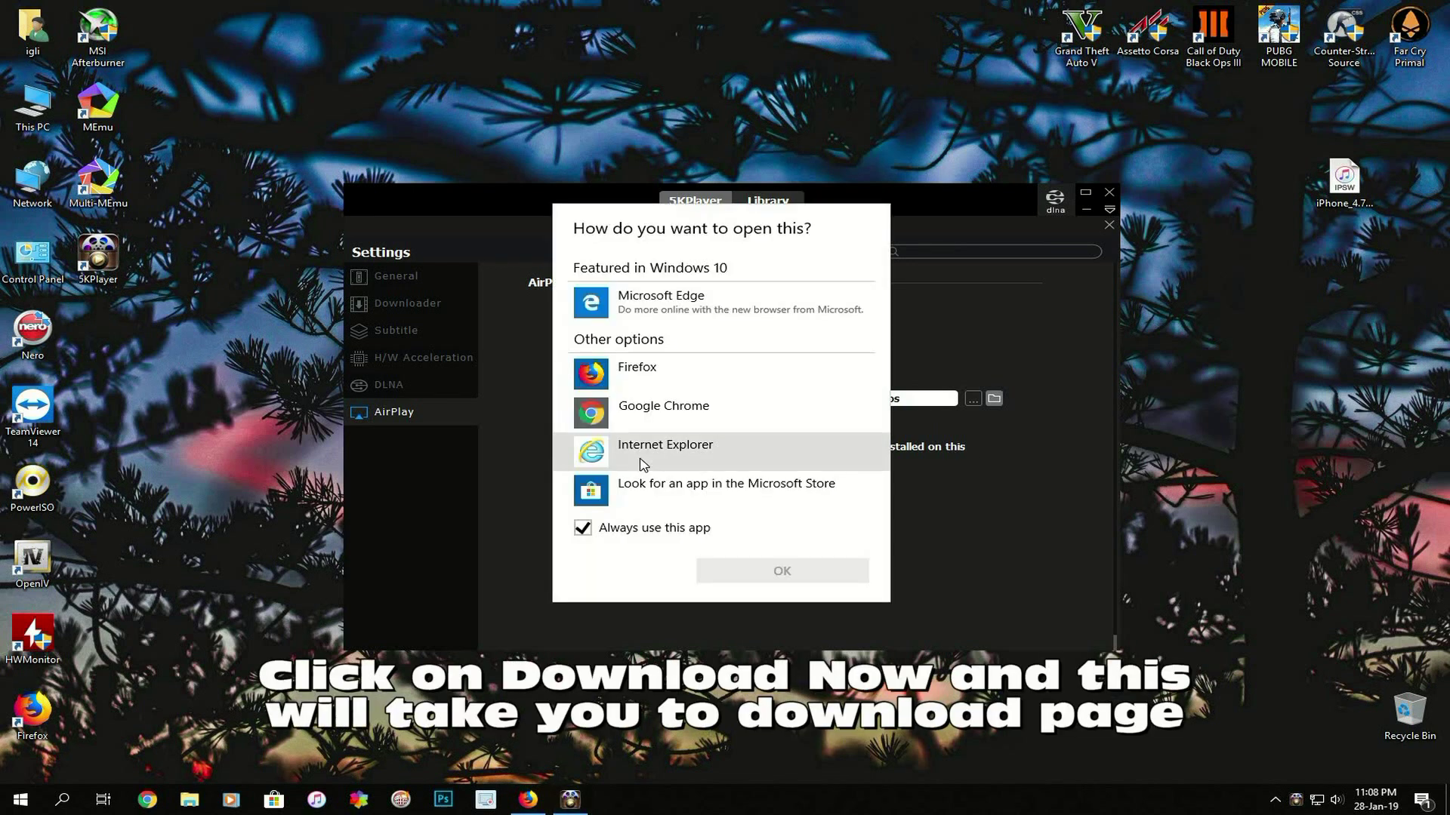
pyautogui.click(680, 415)
pyautogui.click(752, 576)
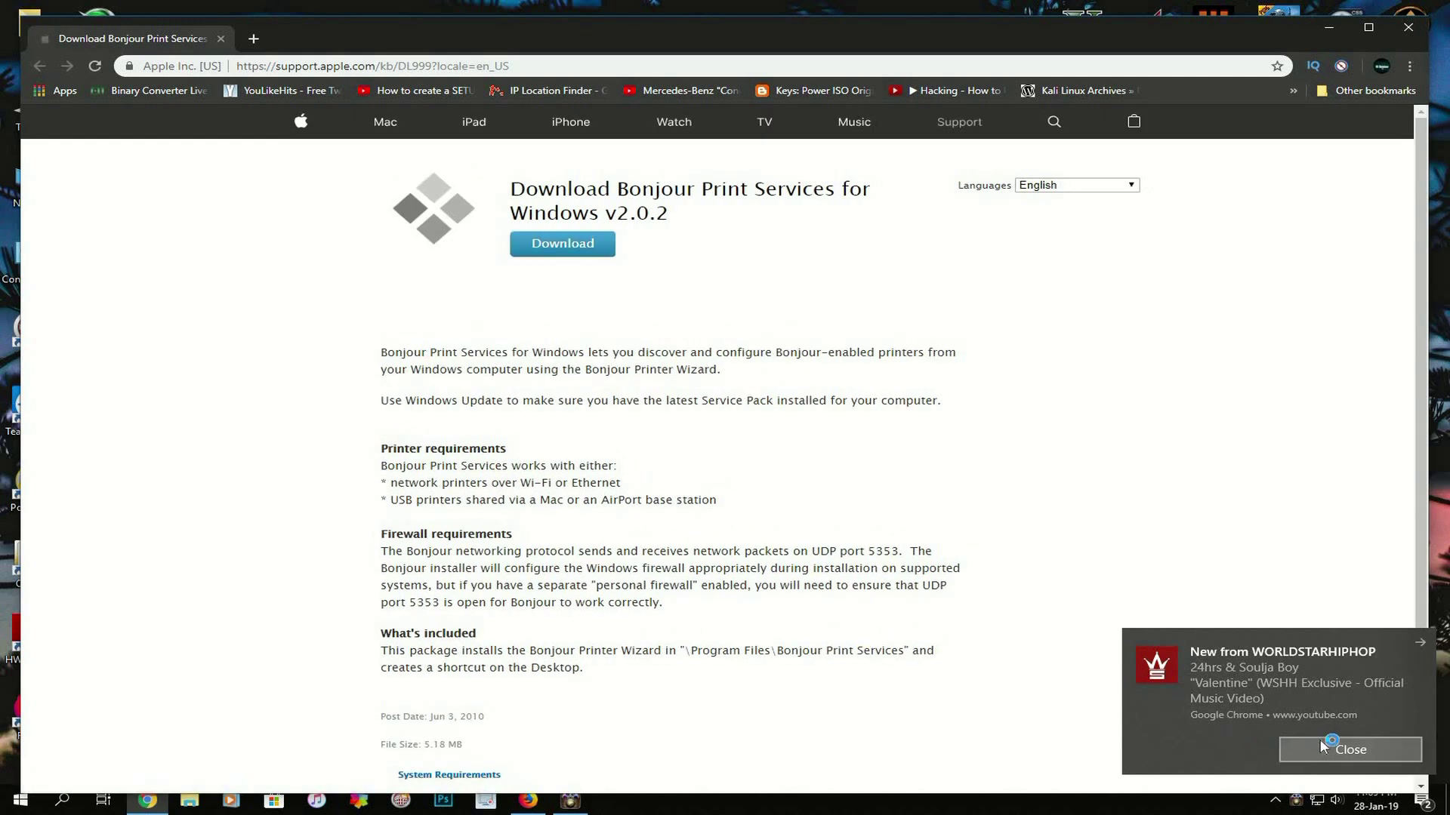
# Dismiss the browser notification and download the Bonjour Print Services installer BonjourPSSetup to the Downloads folder
pyautogui.click(1328, 748)
pyautogui.click(560, 245)
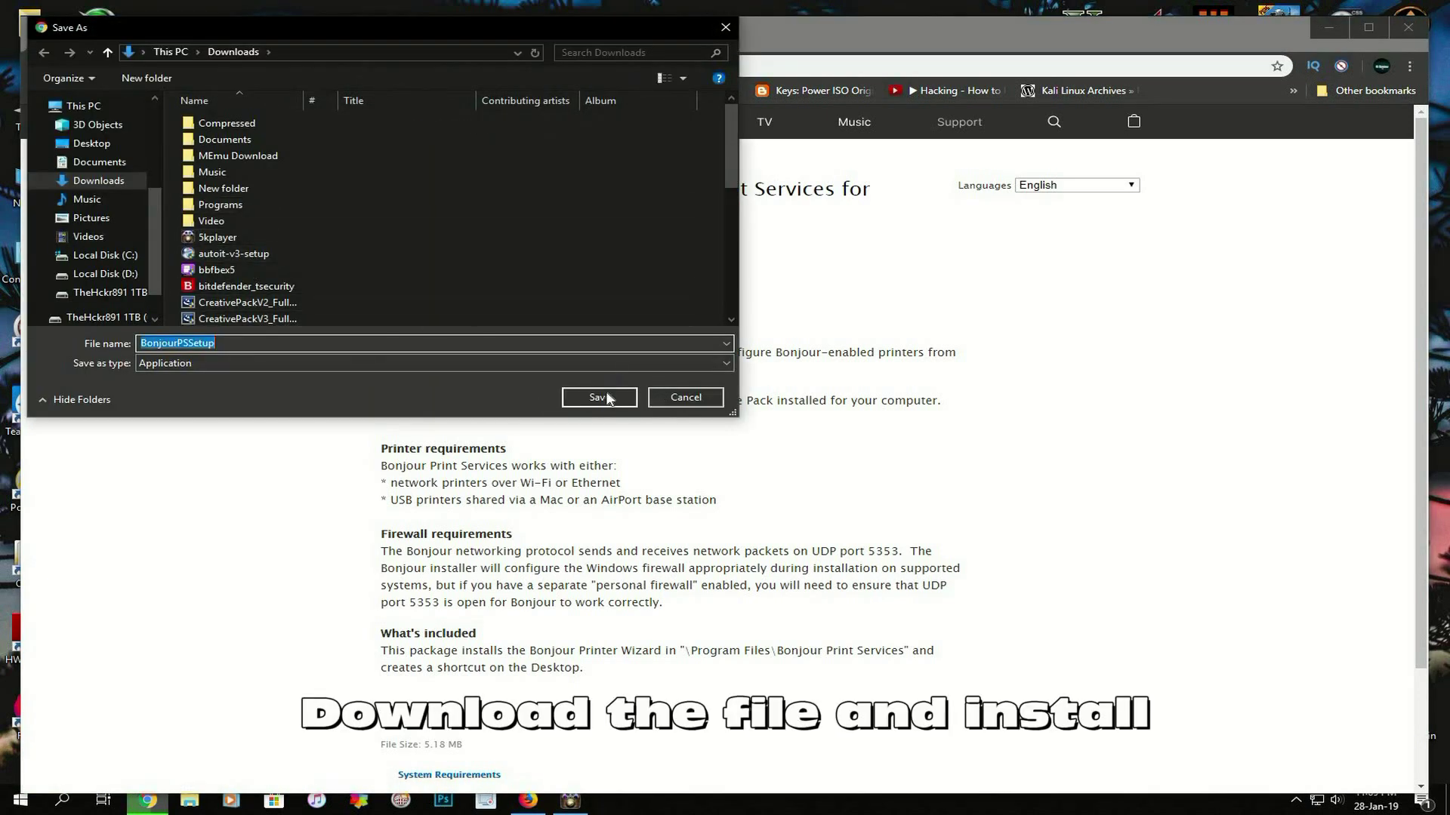
pyautogui.click(598, 398)
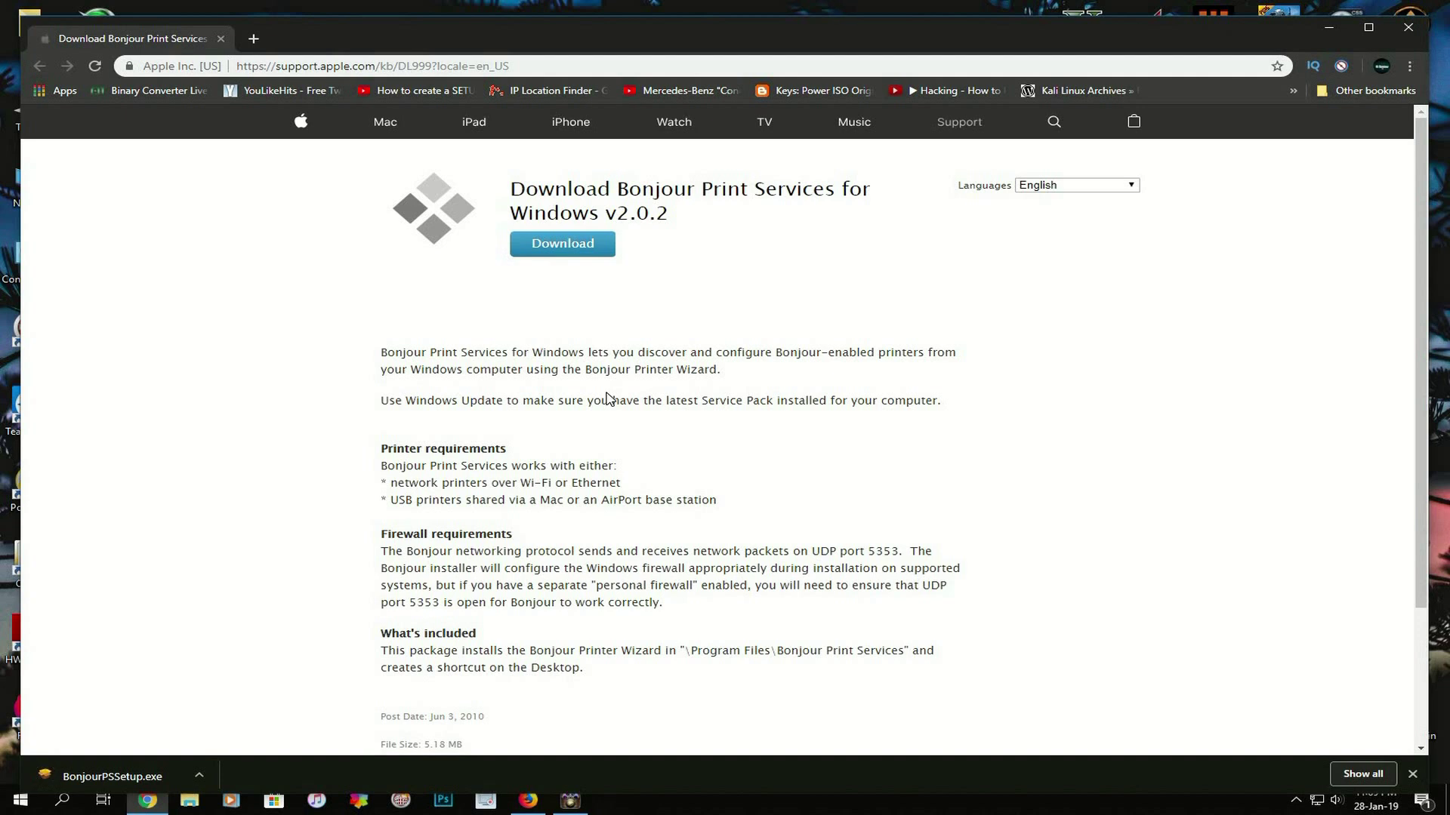
# Run BonjourPSSetup.exe, close the browser, and install Bonjour Print Services with the license accepted and the default options
pyautogui.click(113, 776)
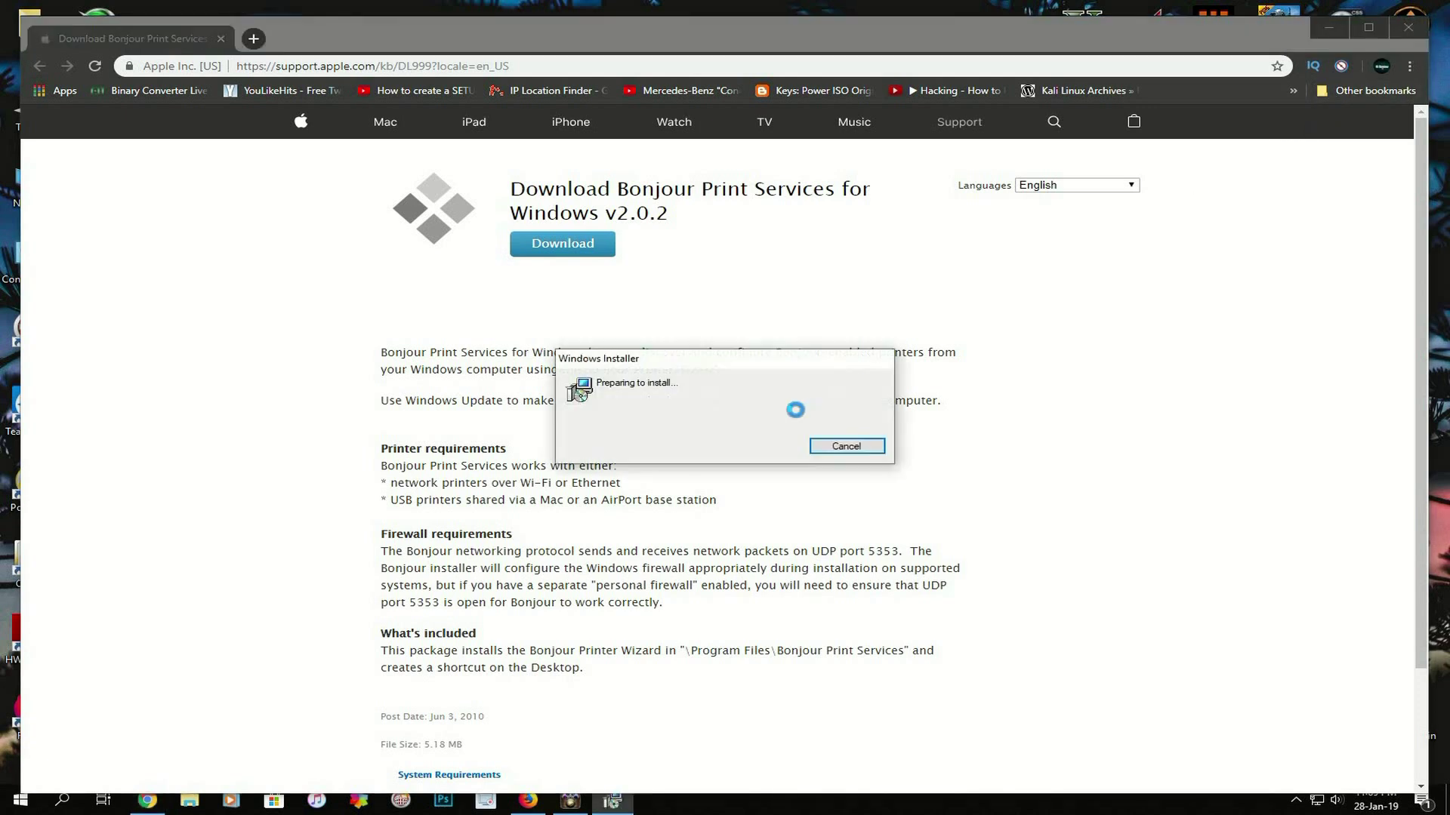
pyautogui.click(1408, 28)
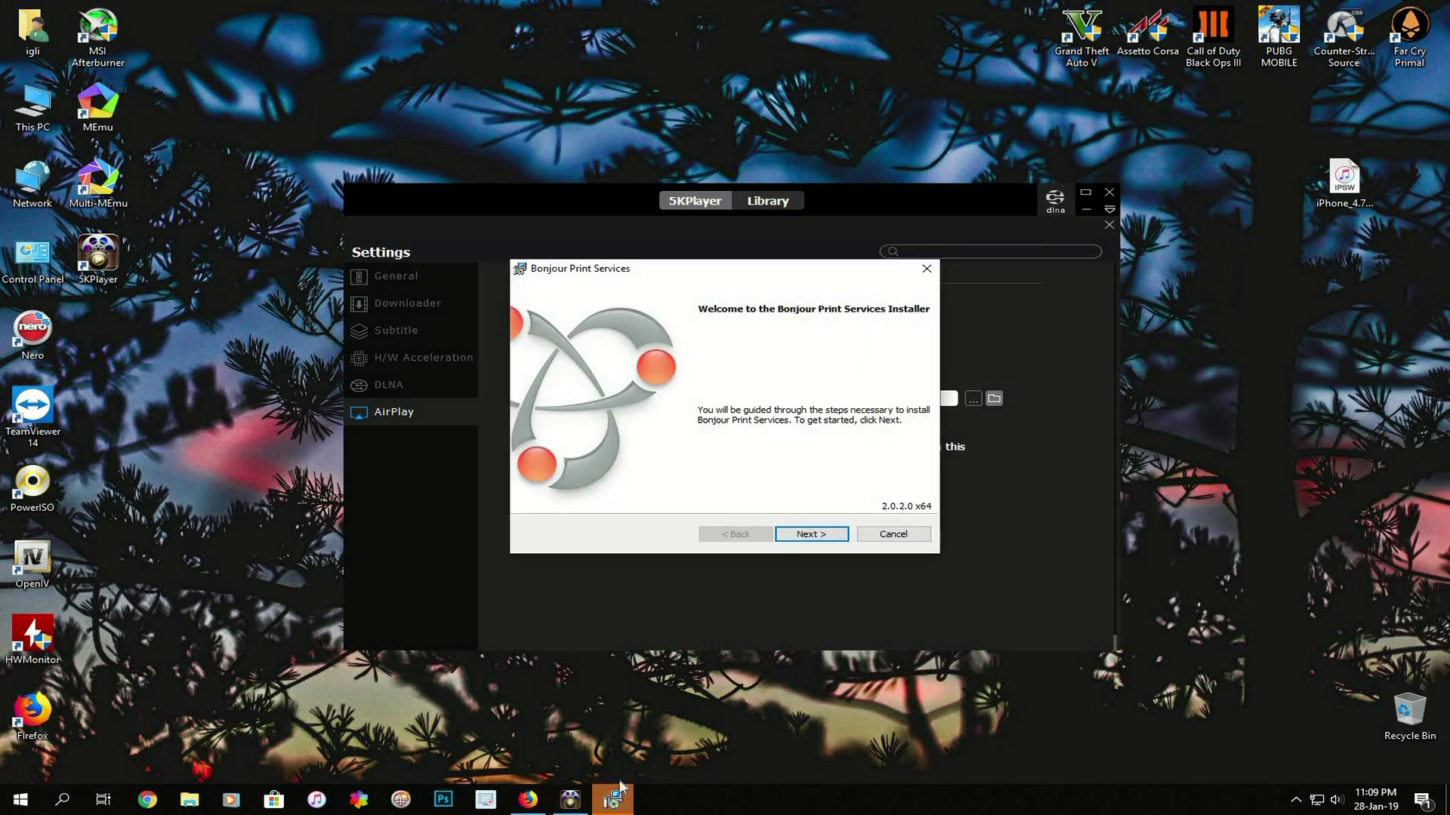
pyautogui.click(808, 532)
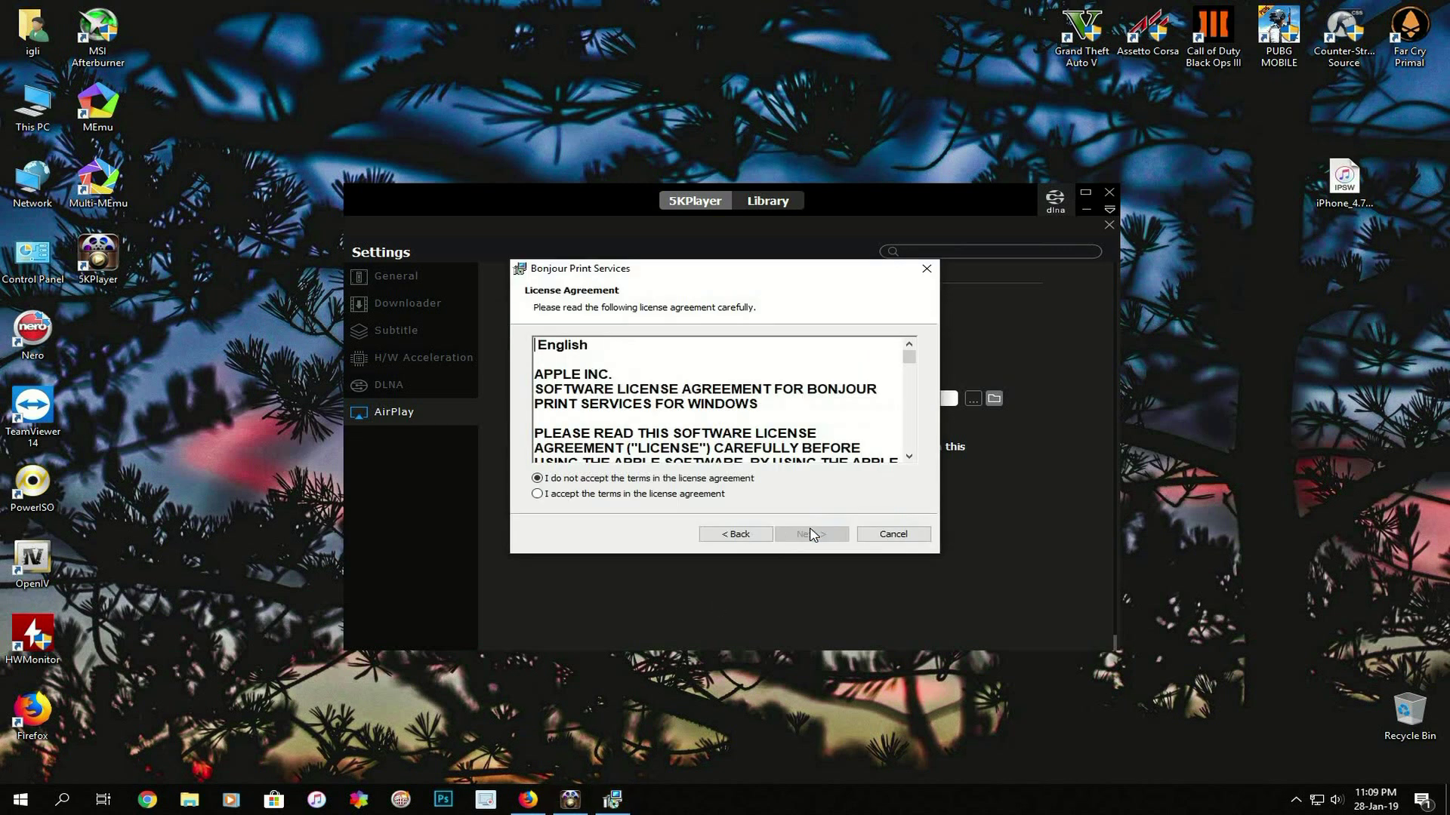
pyautogui.click(636, 495)
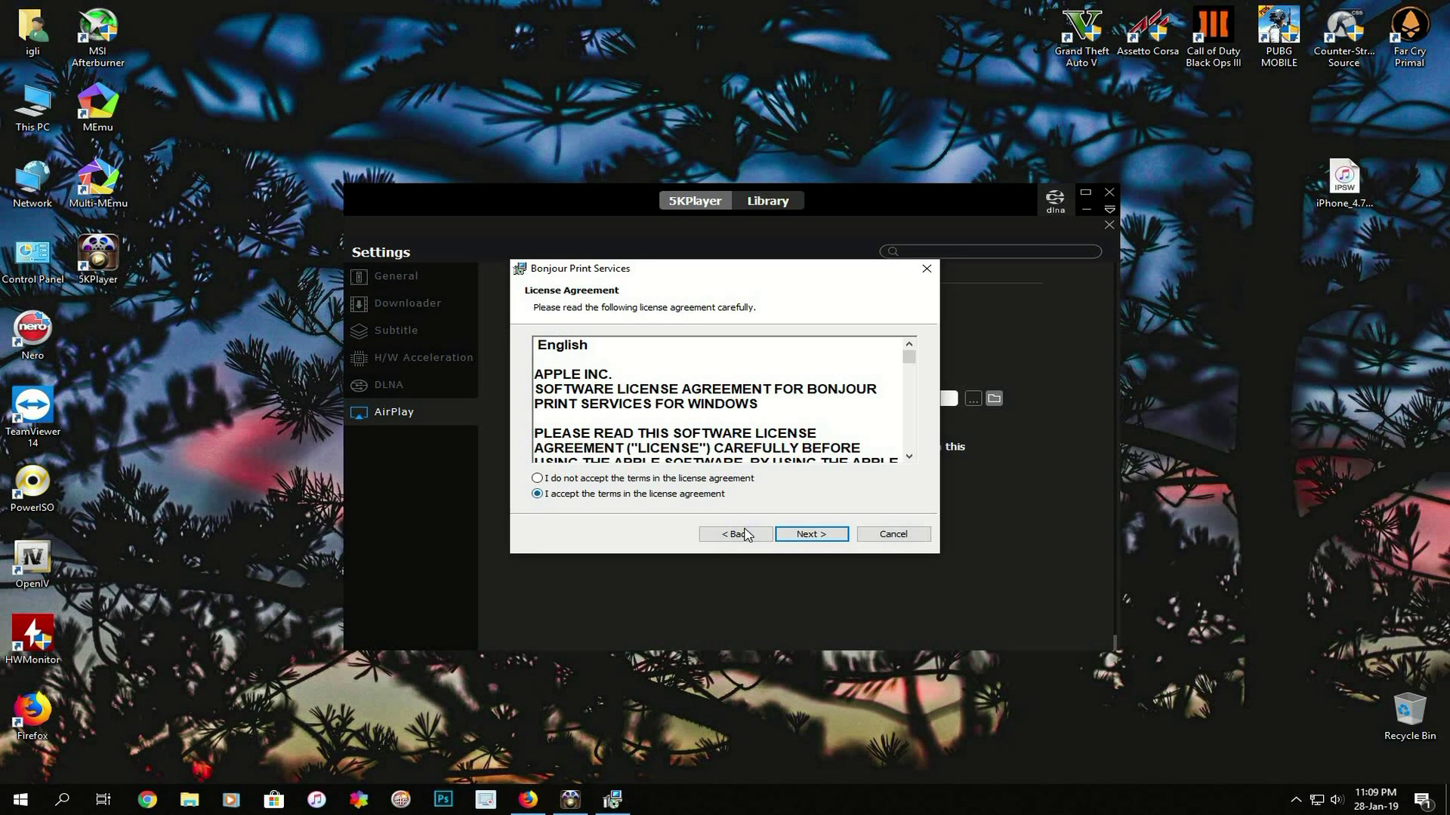
pyautogui.click(819, 535)
pyautogui.click(812, 536)
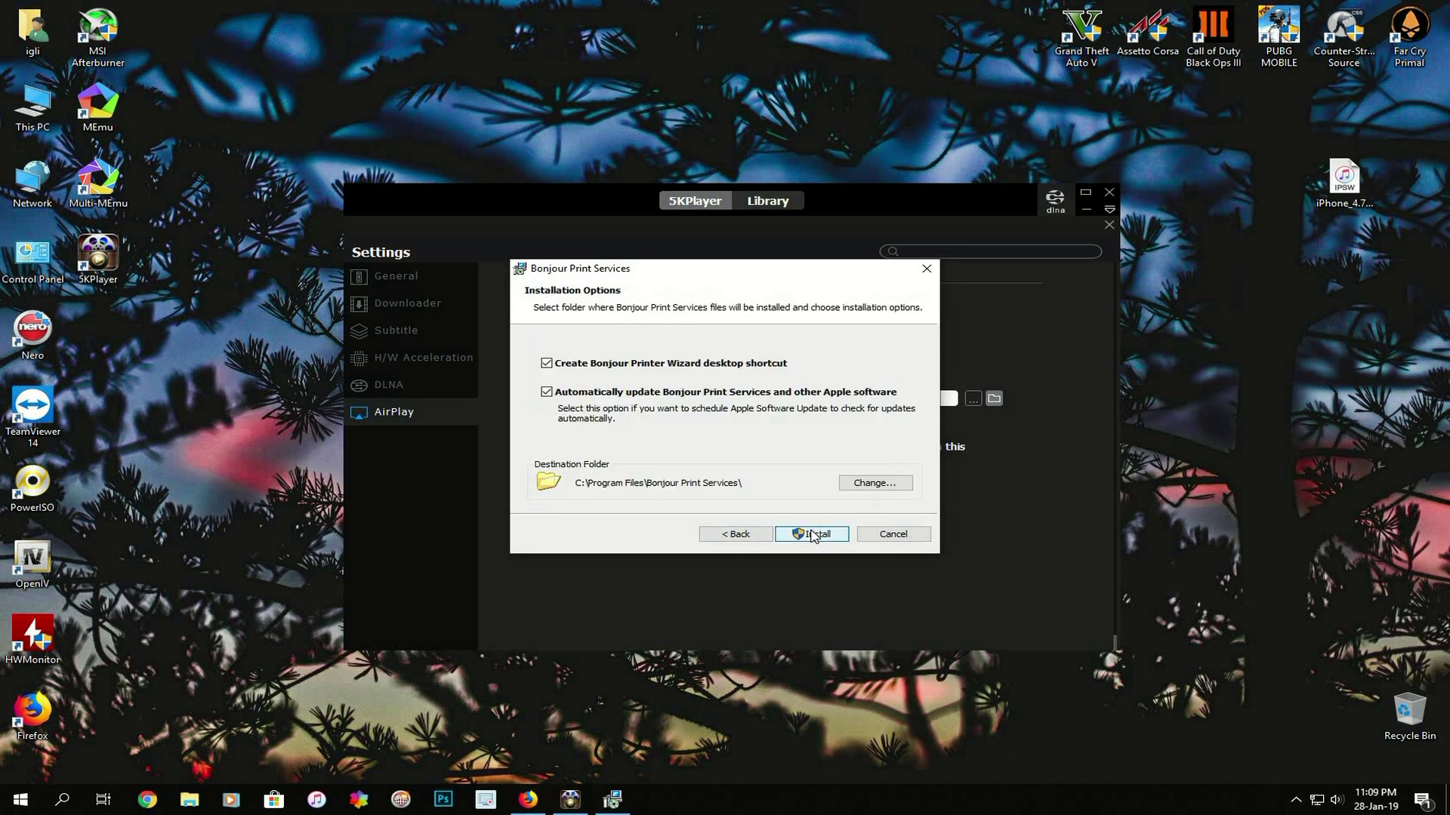
pyautogui.click(811, 534)
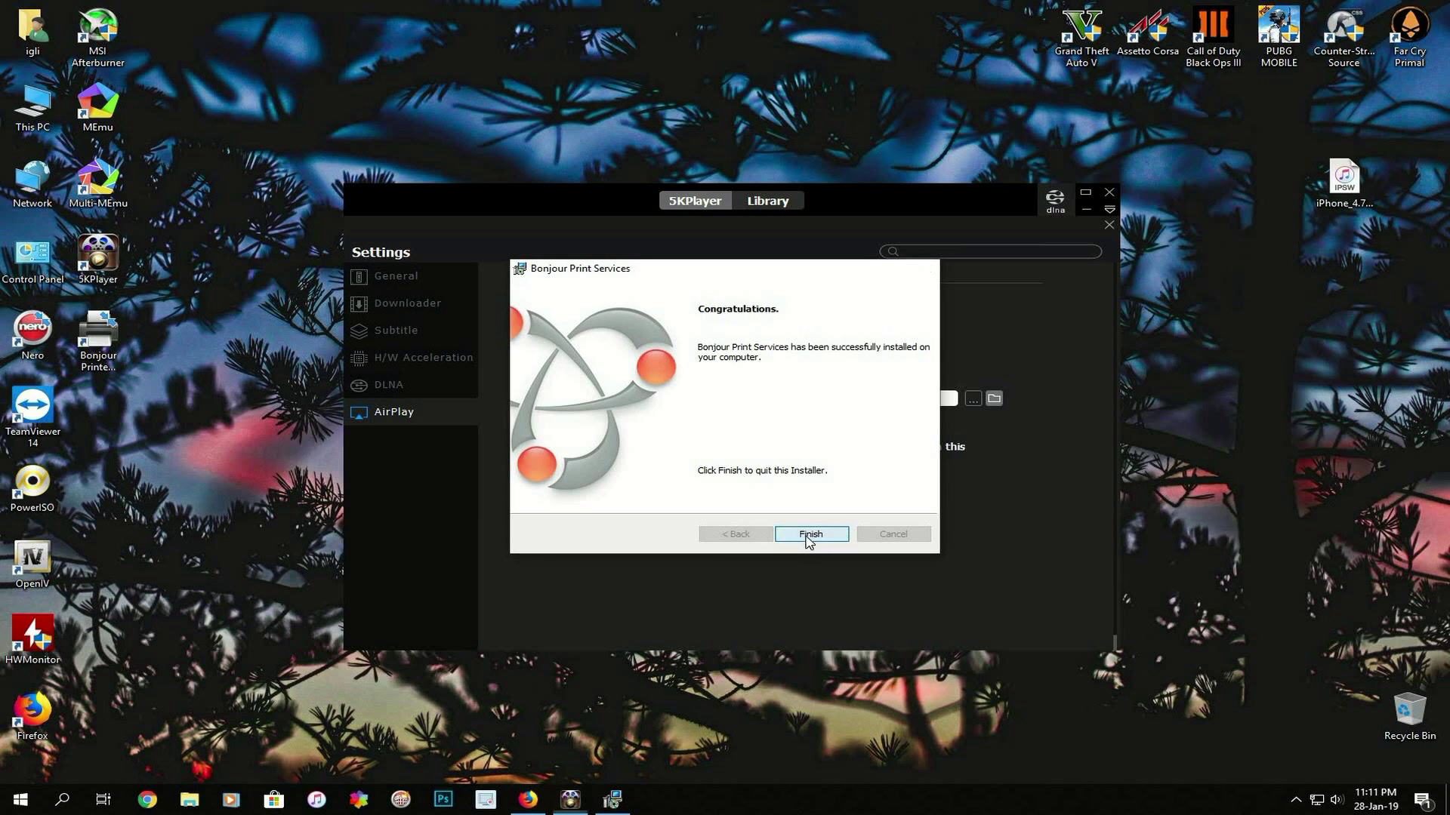
pyautogui.click(804, 534)
# Close and reopen the 5KPlayer settings to refresh the AirPlay page, and turn the AirPlay service on
pyautogui.click(388, 386)
pyautogui.click(388, 410)
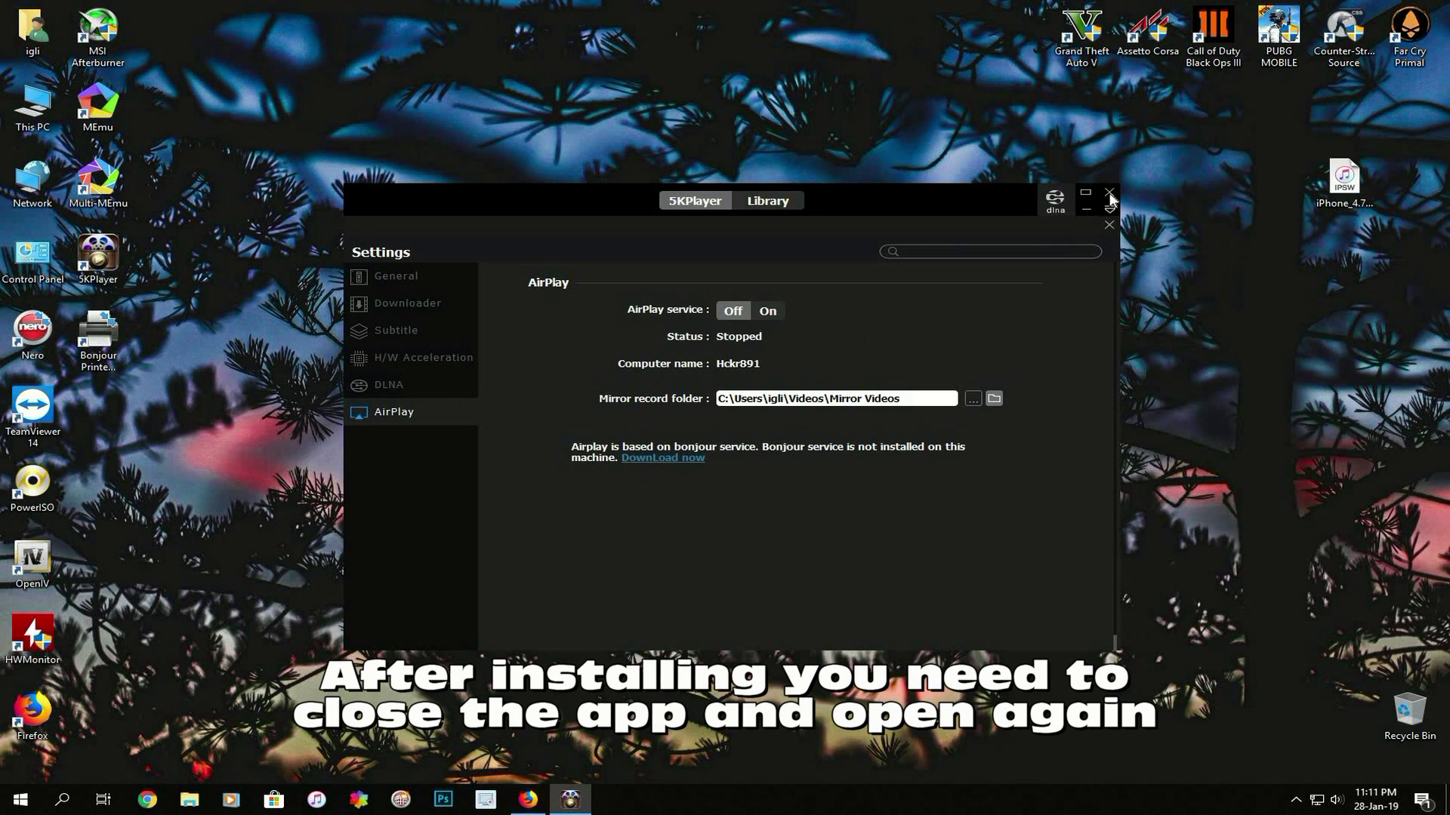
pyautogui.click(1107, 226)
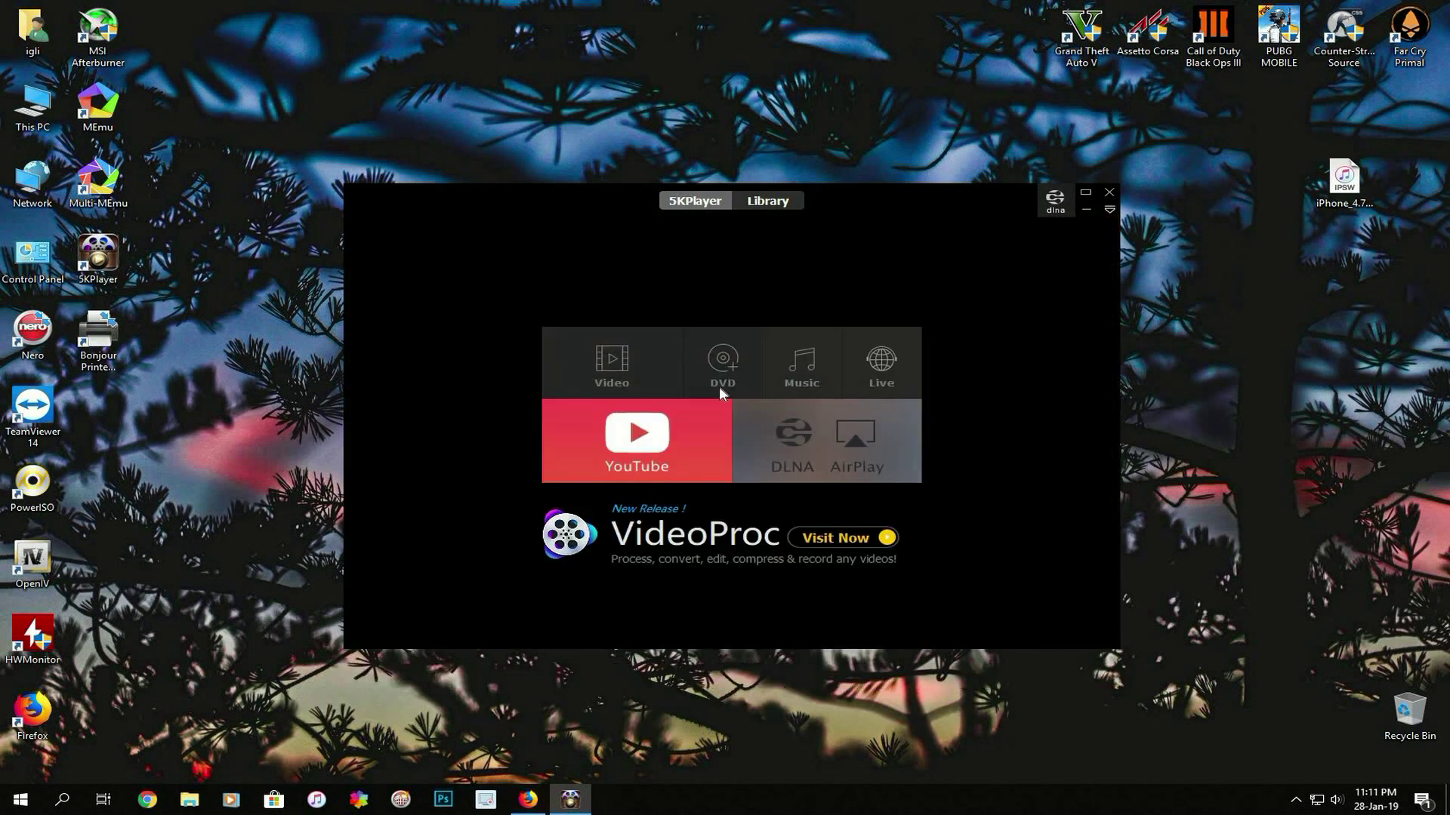
pyautogui.click(810, 440)
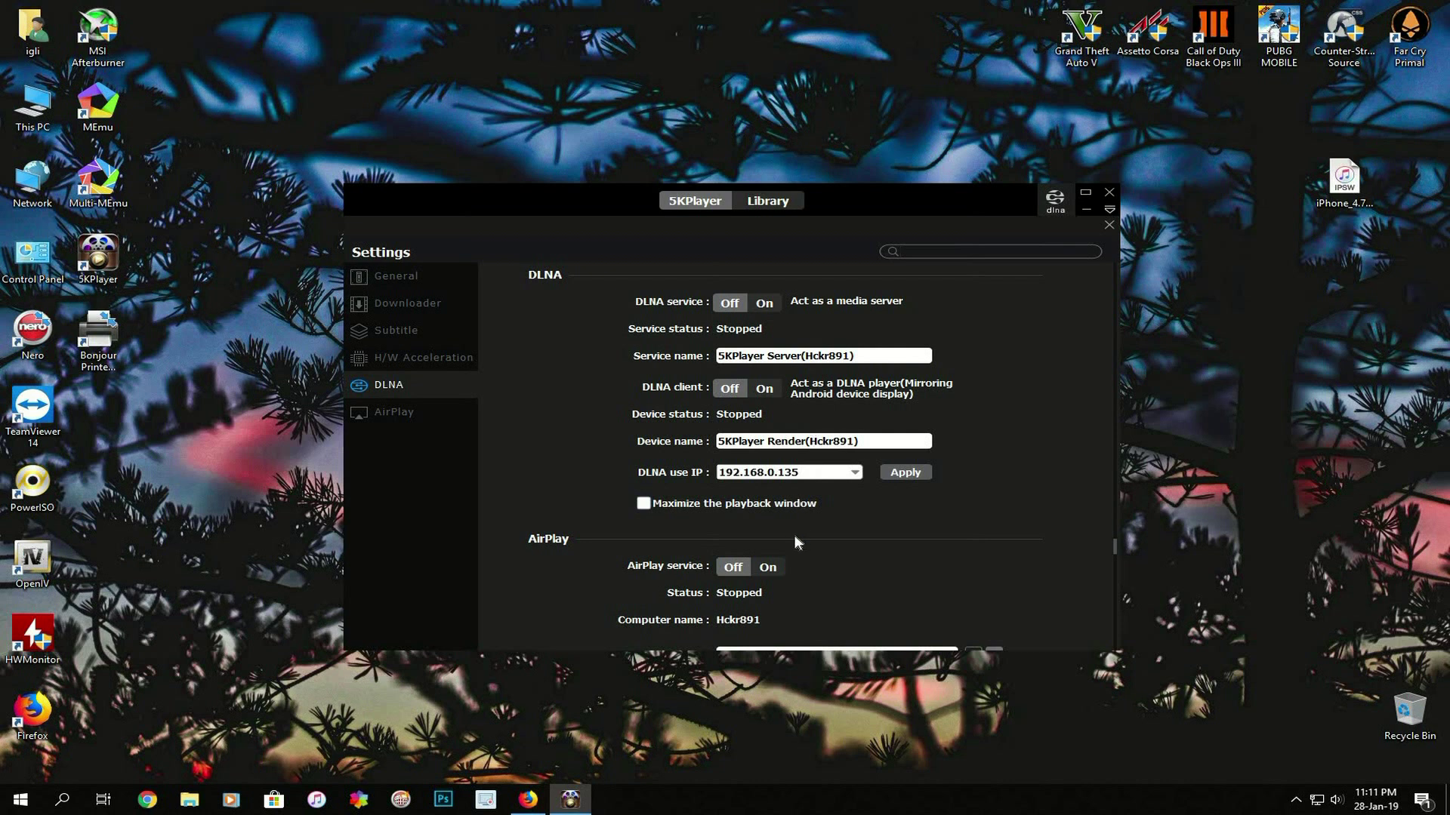
pyautogui.scroll(-1, 524, 455)
pyautogui.click(394, 409)
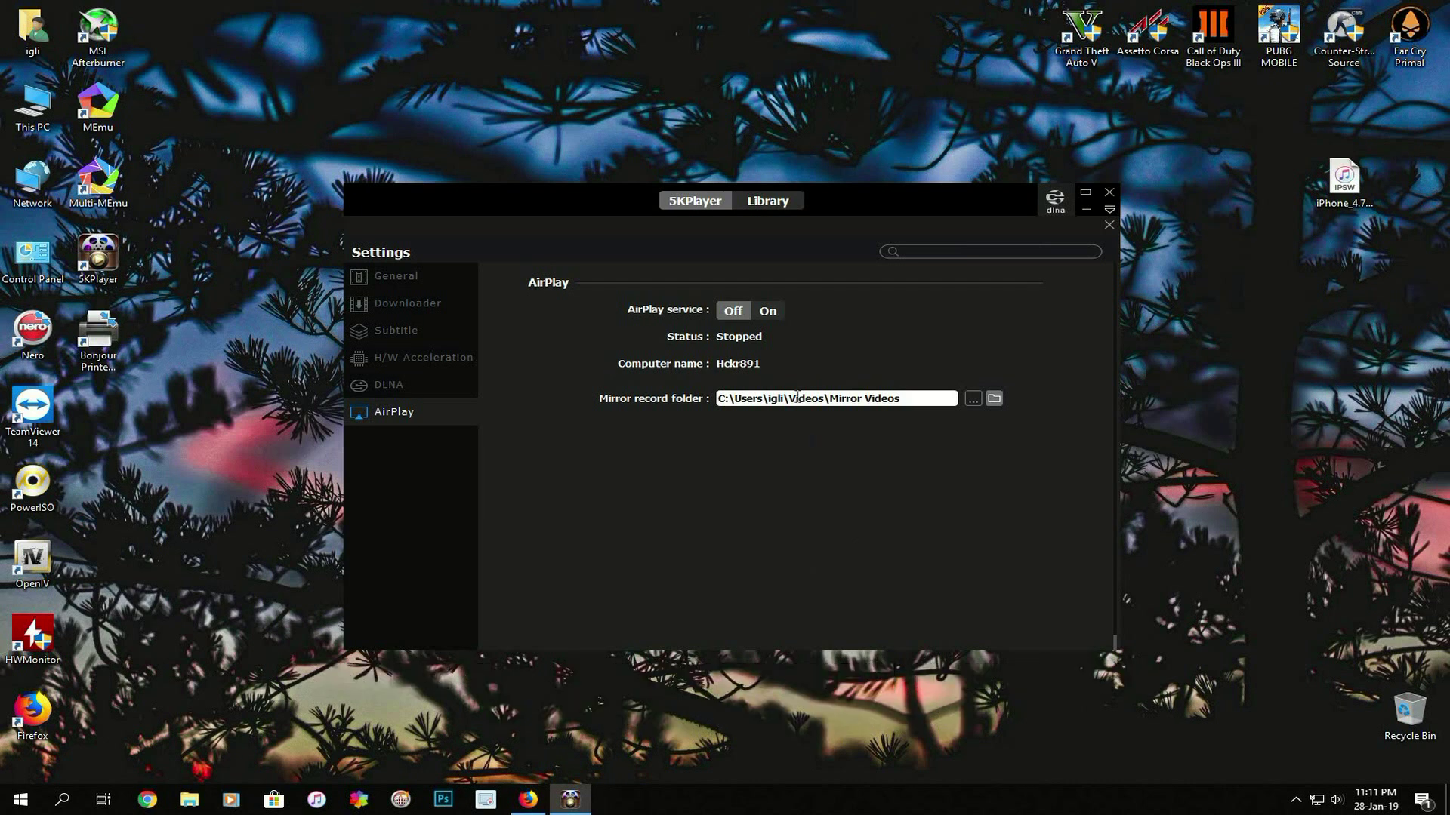
pyautogui.click(770, 312)
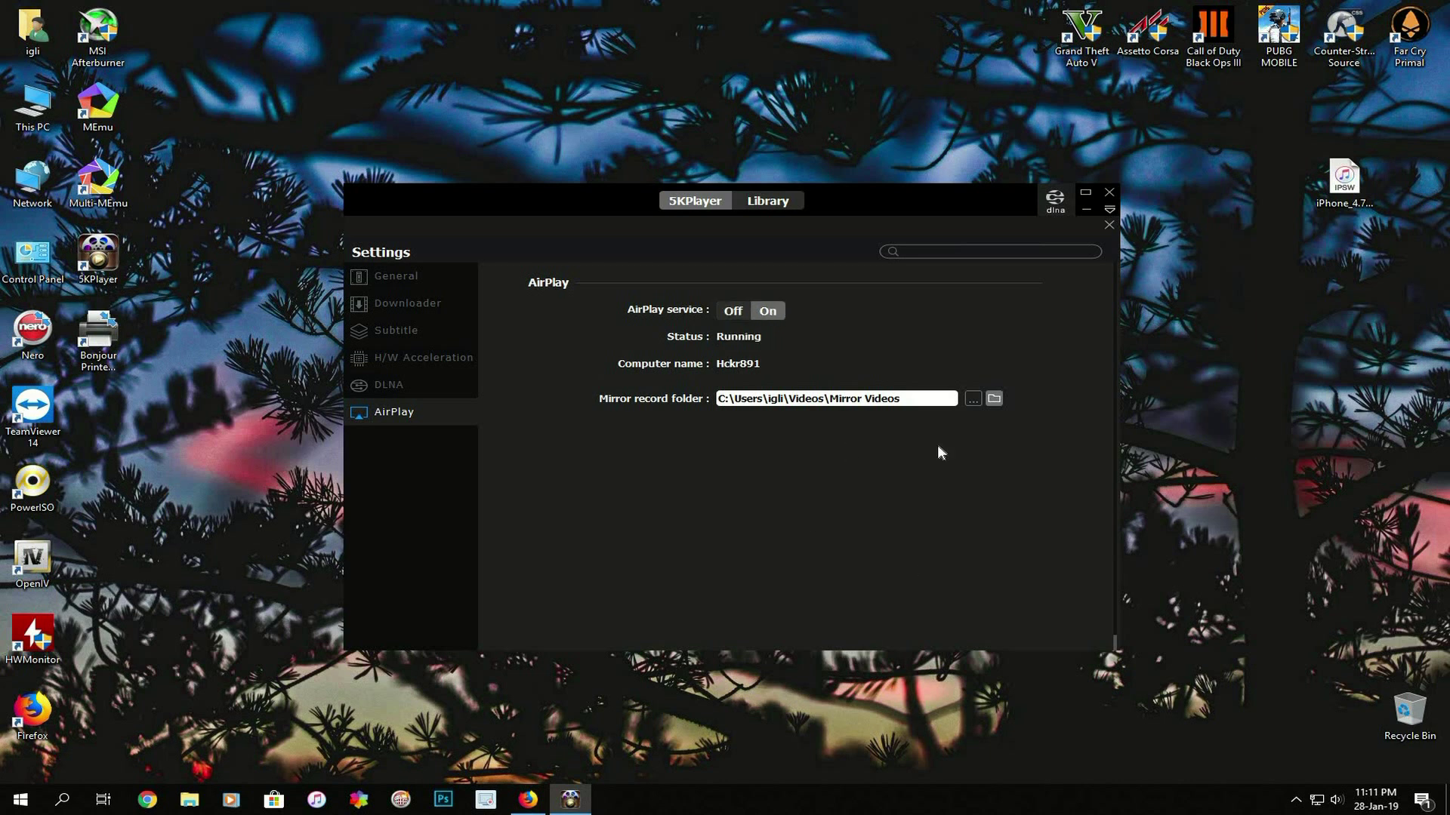